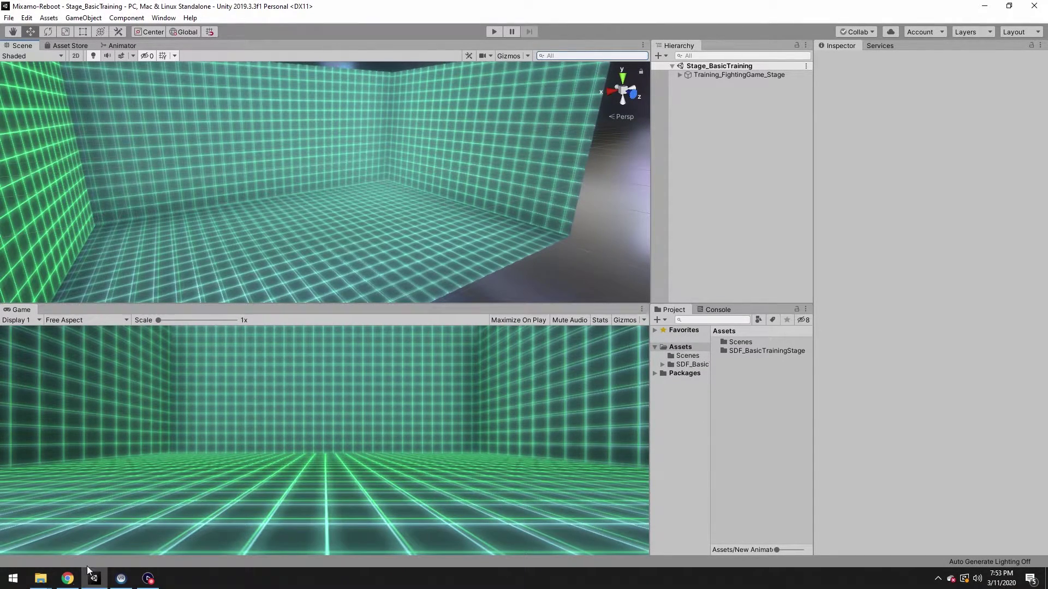
Step: Switch from Unity to the SketchUp web app showing the Reboot project in Chrome
left_click(67, 579)
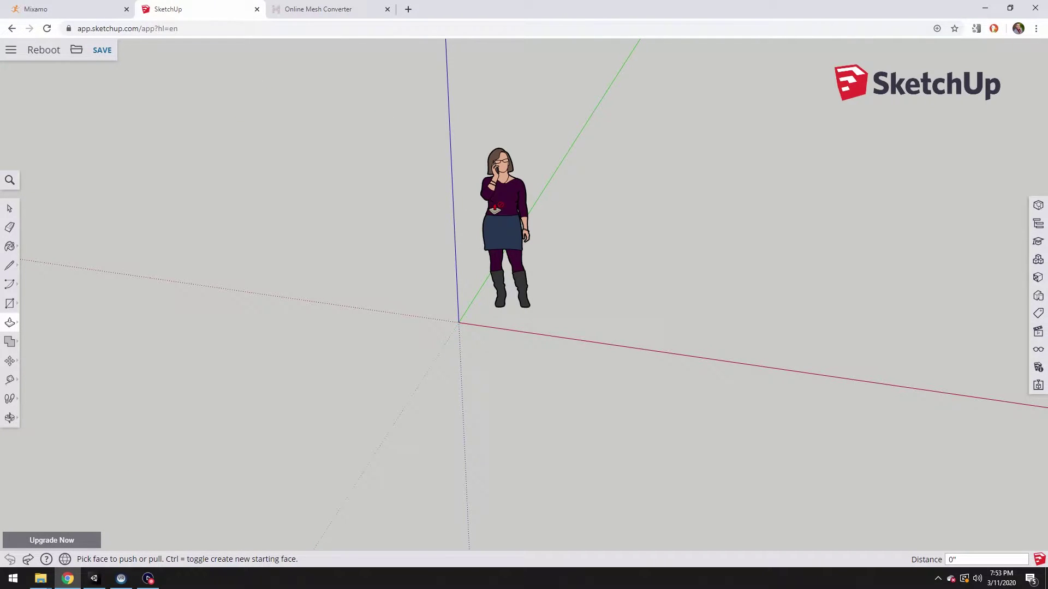
Step: Delete the default figure and build a rectangular body box from the origin
key("space")
left_click(506, 195)
key("Delete")
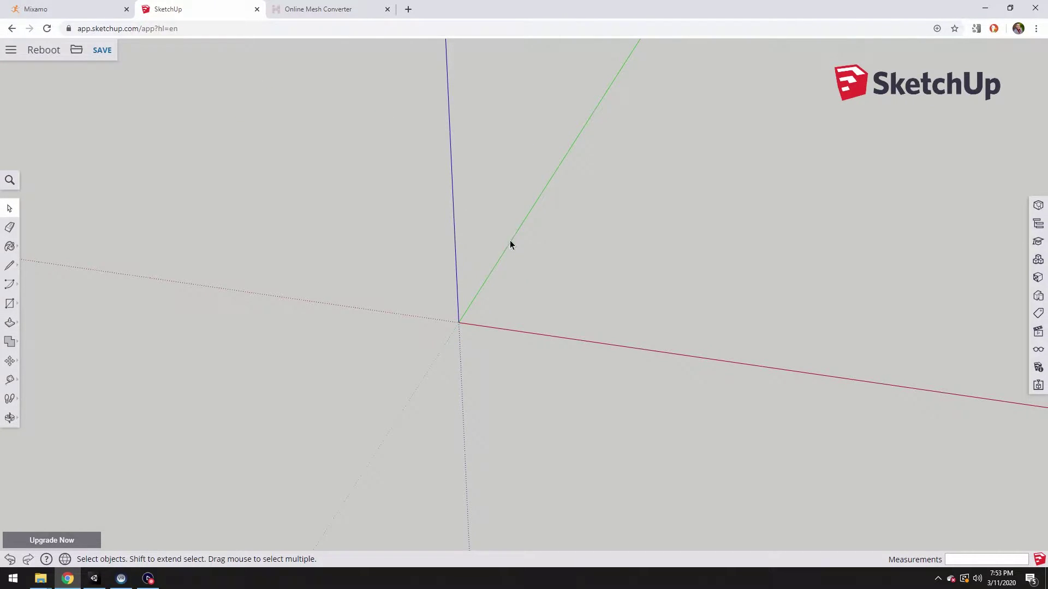
key("r")
left_click(459, 323)
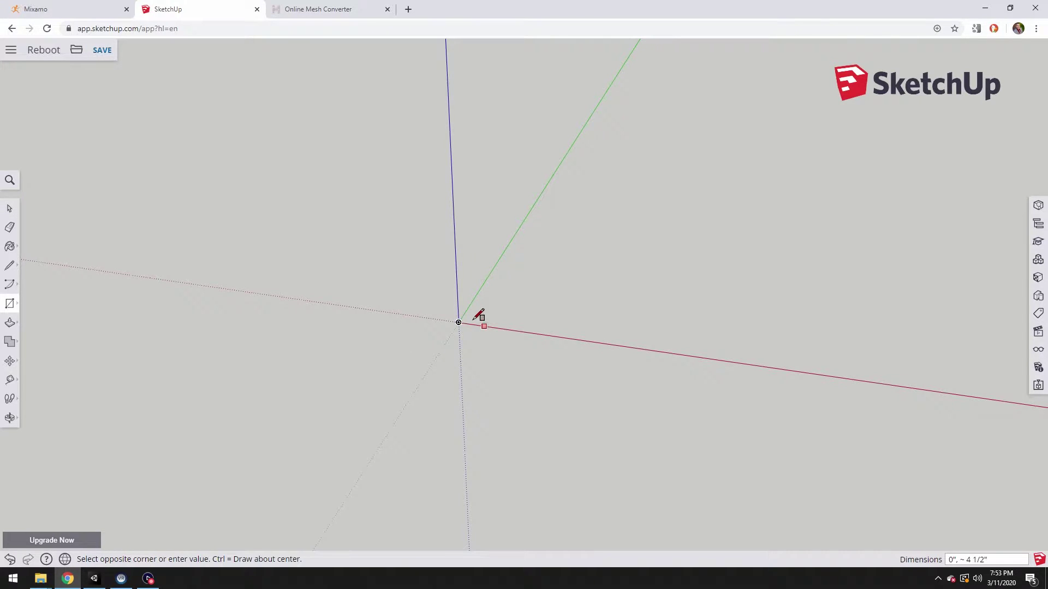
left_click(431, 246)
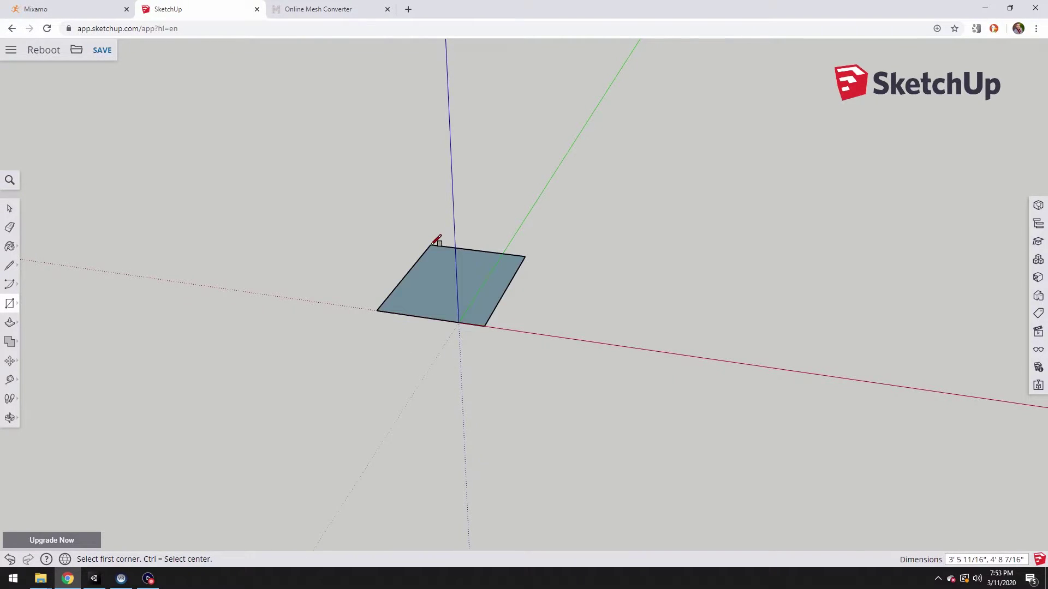
key("p")
left_click_drag(473, 318, 462, 213)
Step: Add a smaller head box on top of the body
key("r")
left_click(439, 194)
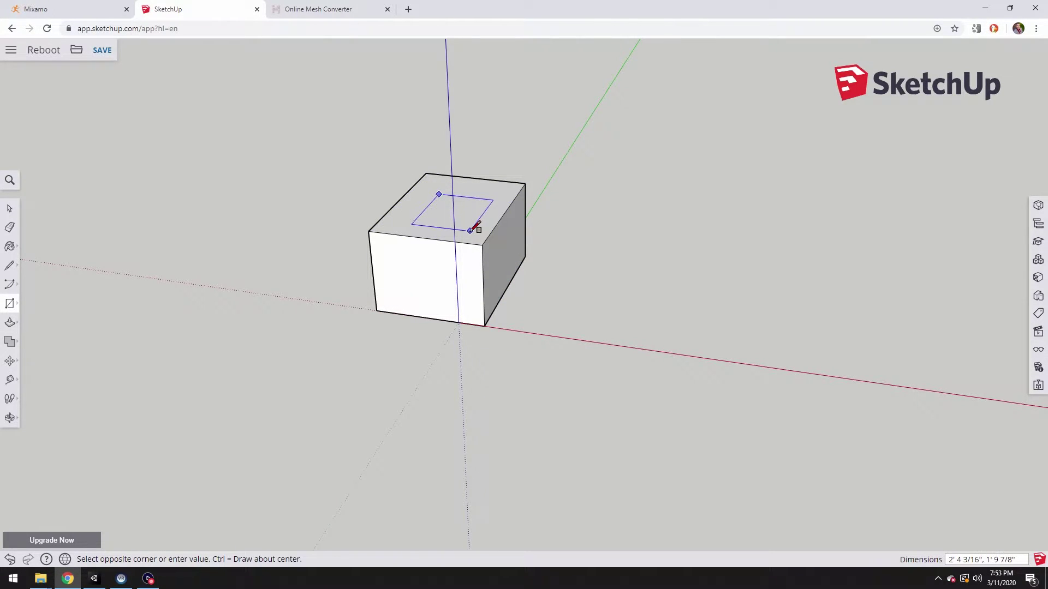
left_click(470, 230)
key("p")
left_click_drag(461, 210, 444, 152)
middle_click_drag(564, 269, 483, 237)
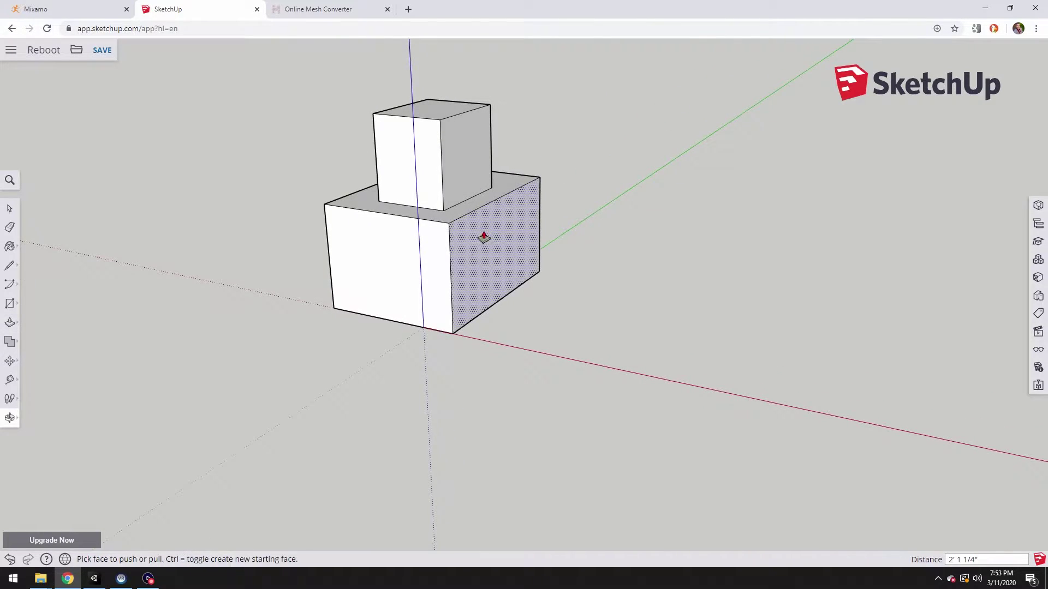
Step: Extrude a shoulder box from the body's right side and draw an arm rectangle on it
key("r")
left_click(482, 227)
left_click(517, 277)
key("p")
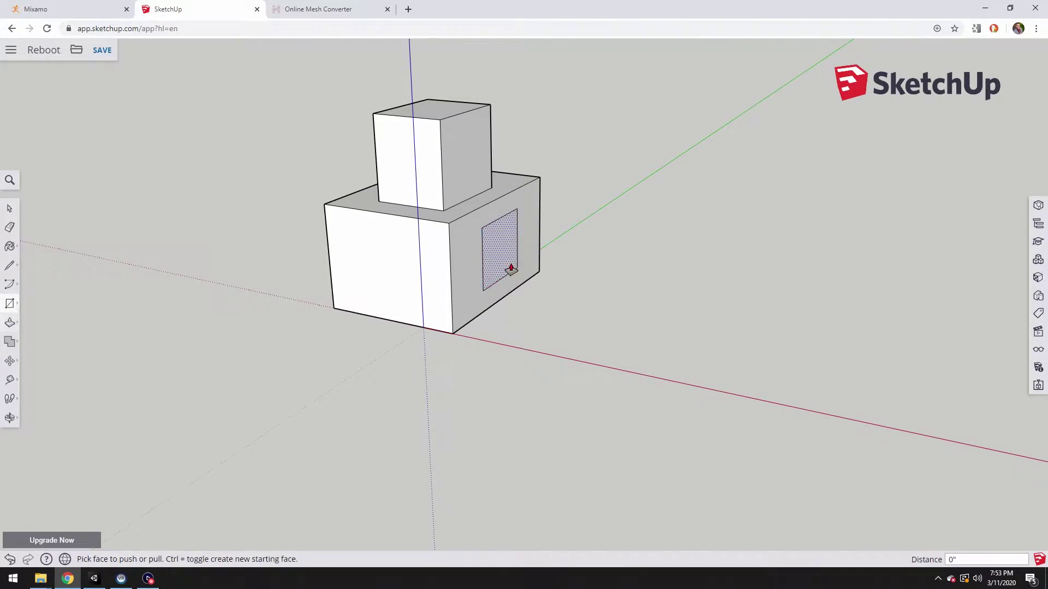
left_click_drag(511, 268, 622, 284)
key("r")
left_click(572, 277)
key("p")
Step: Build the left shoulder box and pull the left arm out from it
middle_click_drag(278, 212, 662, 208)
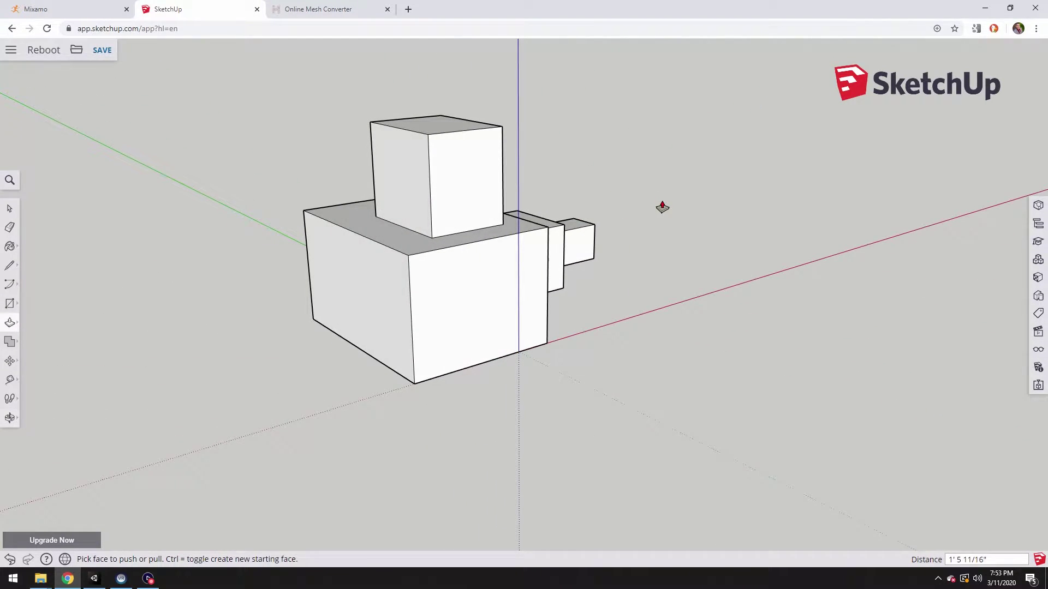
key("r")
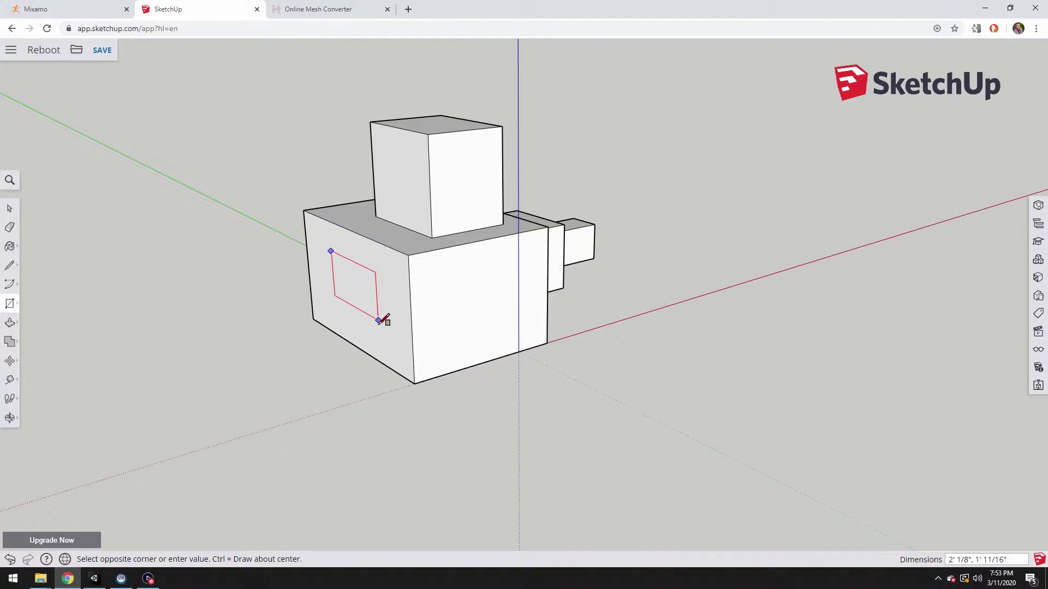
left_click(379, 338)
key("p")
left_click_drag(351, 300, 281, 316)
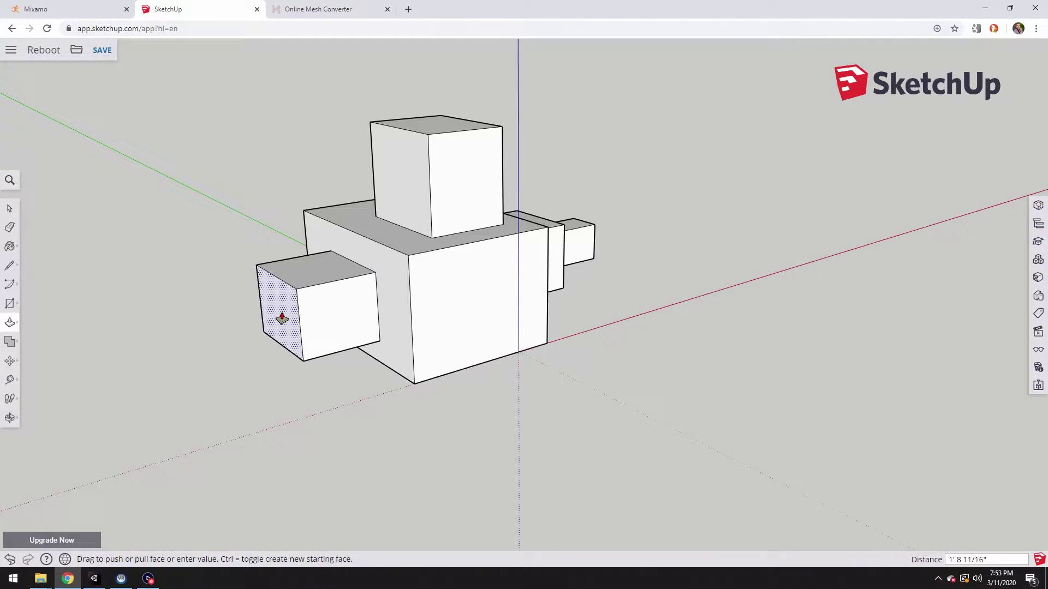
key("r")
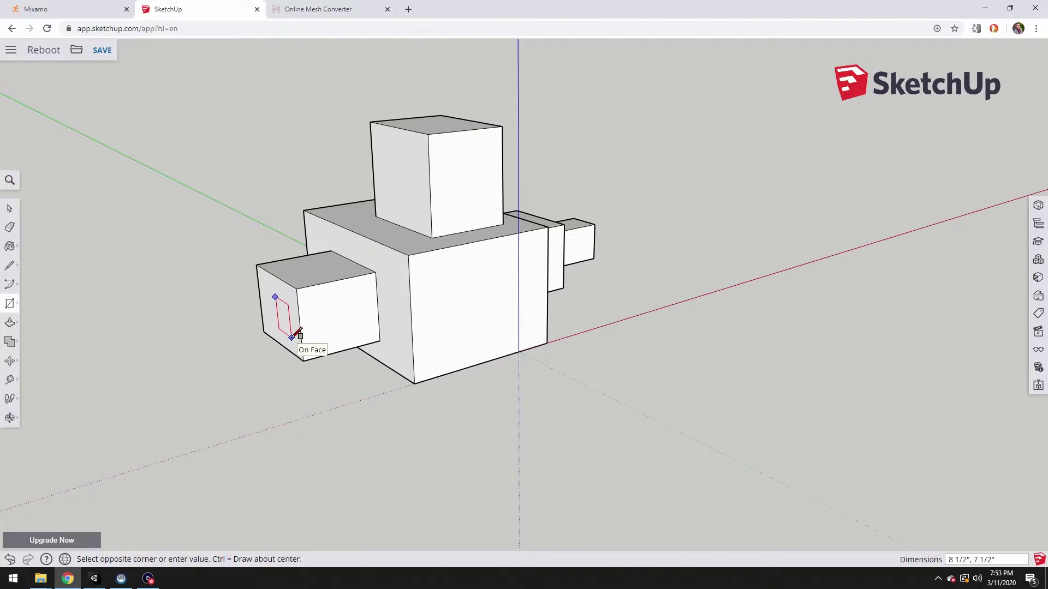
left_click(293, 336)
key("p")
left_click_drag(277, 318, 217, 349)
middle_click_drag(370, 386, 442, 249)
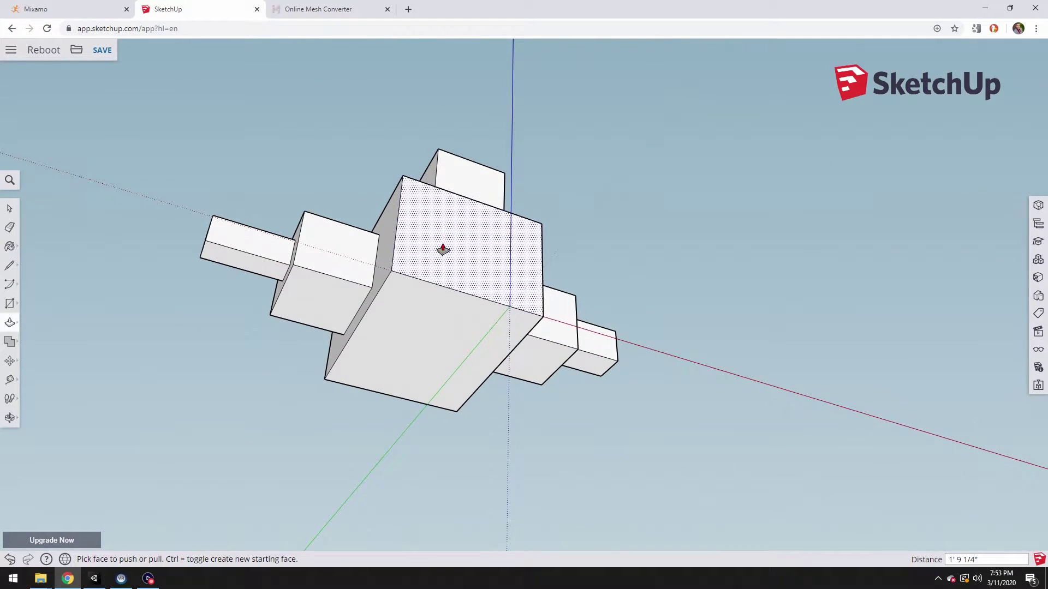
Step: Draw hip rectangles on the body's underside and pull them down into two hip boxes
key("r")
left_click(394, 291)
left_click(401, 378)
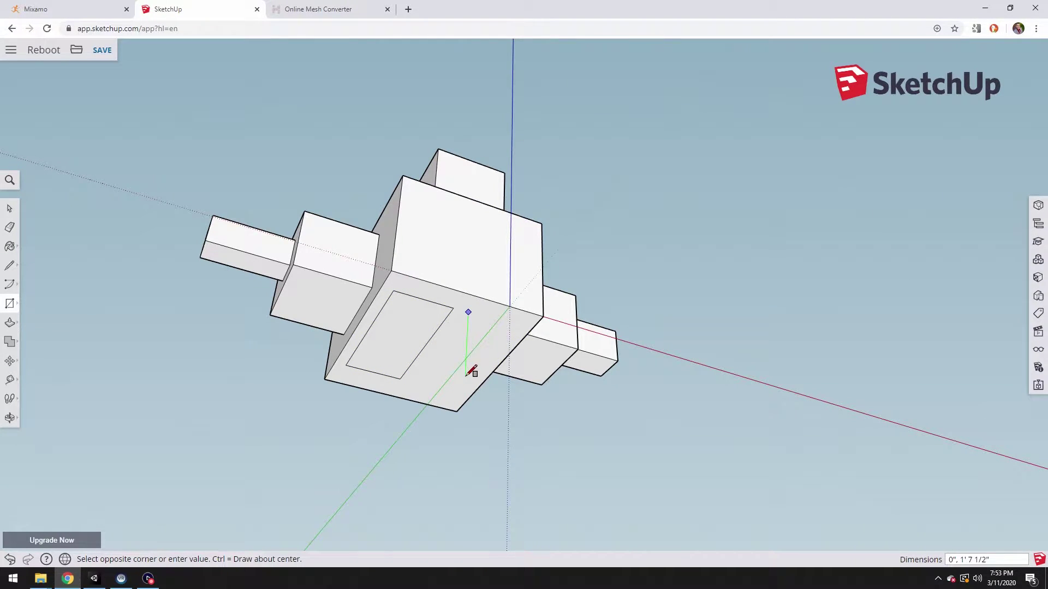
key("p")
left_click_drag(468, 340, 469, 456)
left_click_drag(425, 344, 398, 394)
middle_click_drag(563, 374, 517, 409)
left_click(400, 402)
middle_click_drag(400, 402, 500, 280)
Step: Extrude long legs down from both hips, the left one to 2' 9 3/4"
key("r")
left_click(376, 331)
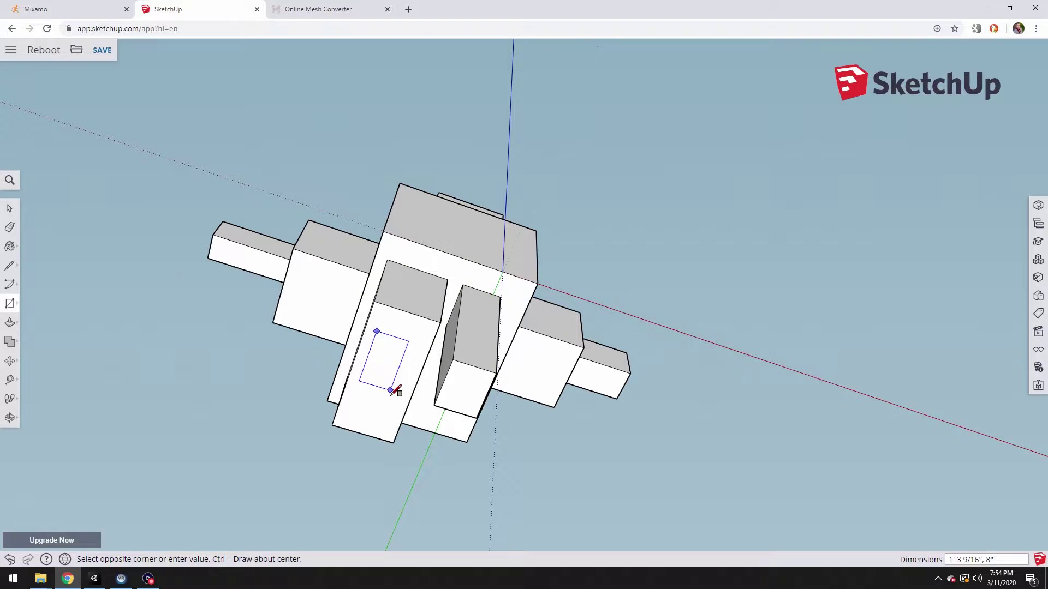
left_click(393, 396)
left_click(463, 377)
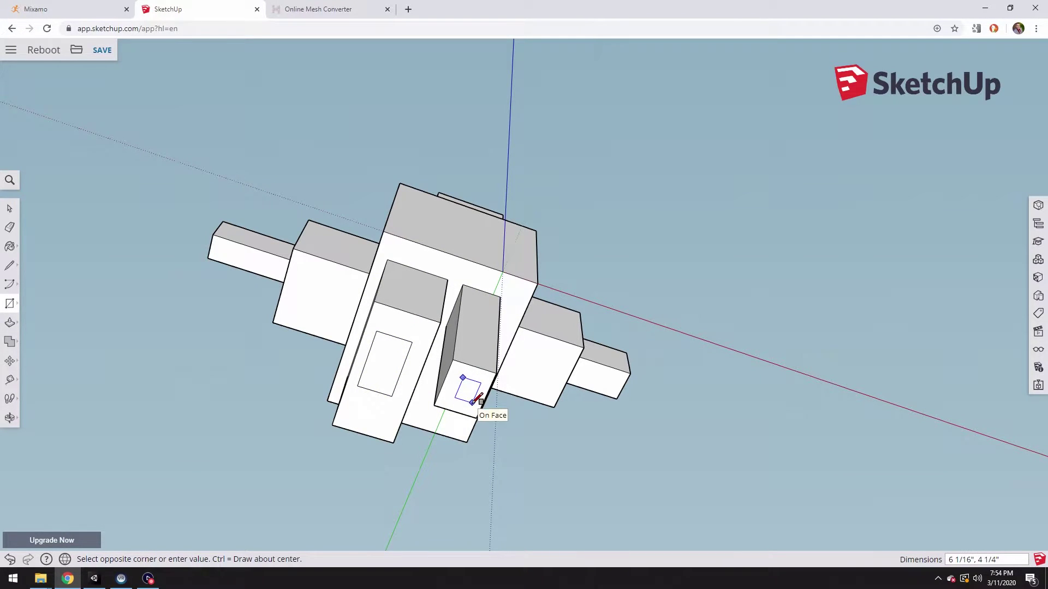
left_click(472, 402)
middle_click_drag(568, 333, 497, 396)
key("p")
left_click(468, 434)
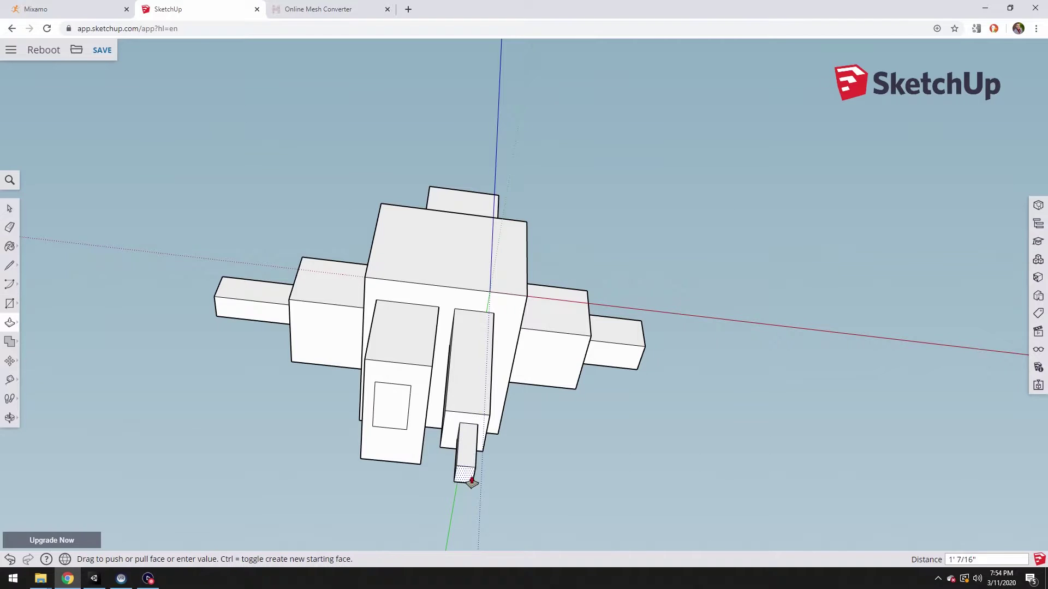
left_click(464, 504)
left_click(400, 421)
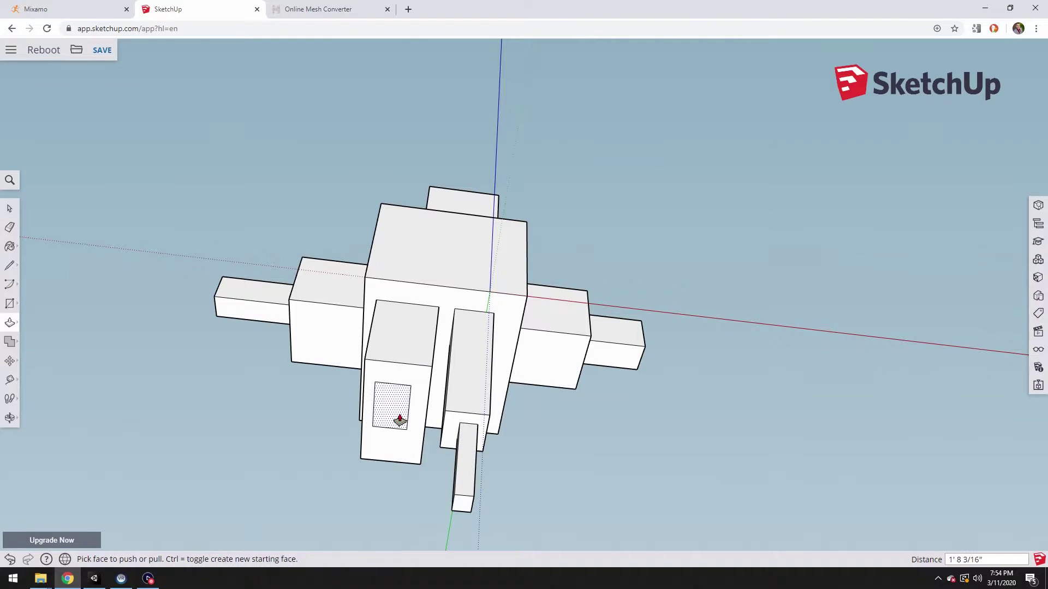
left_click(459, 505)
Step: Orbit and zoom to a level front view of the finished robot figure
middle_click_drag(482, 316, 463, 503)
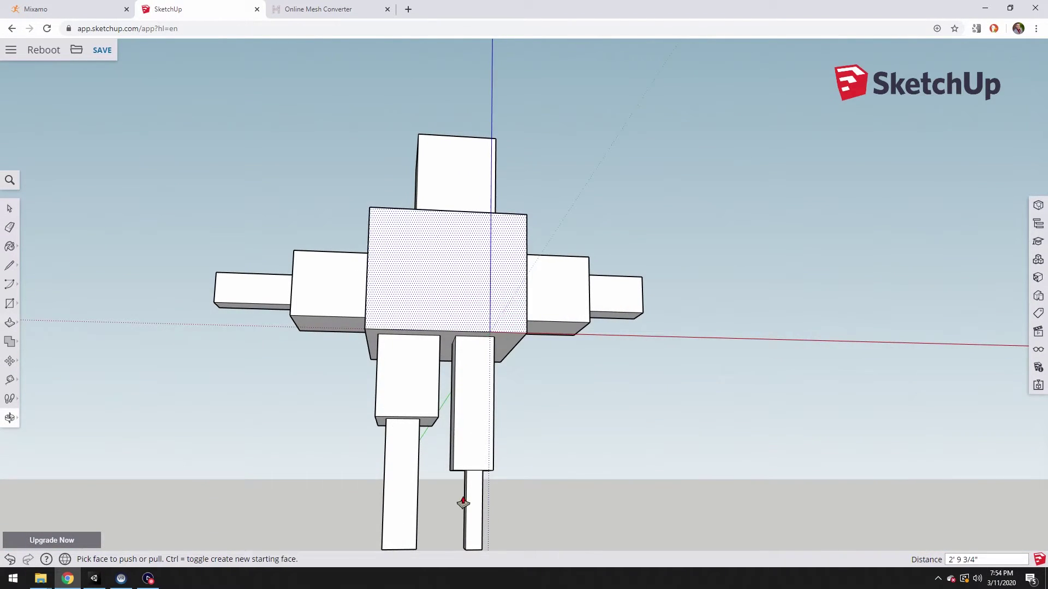
scroll(464, 262, "down", 3)
middle_click_drag(463, 262, 409, 257)
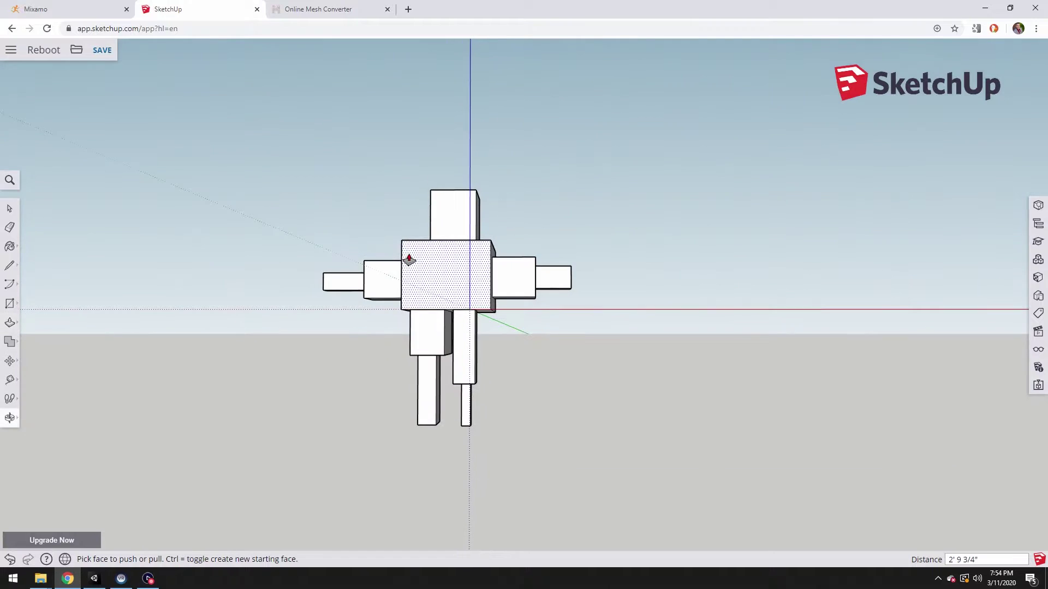
Step: Save the Reboot model, then use Export > STL to download Reboot.stl
left_click(102, 51)
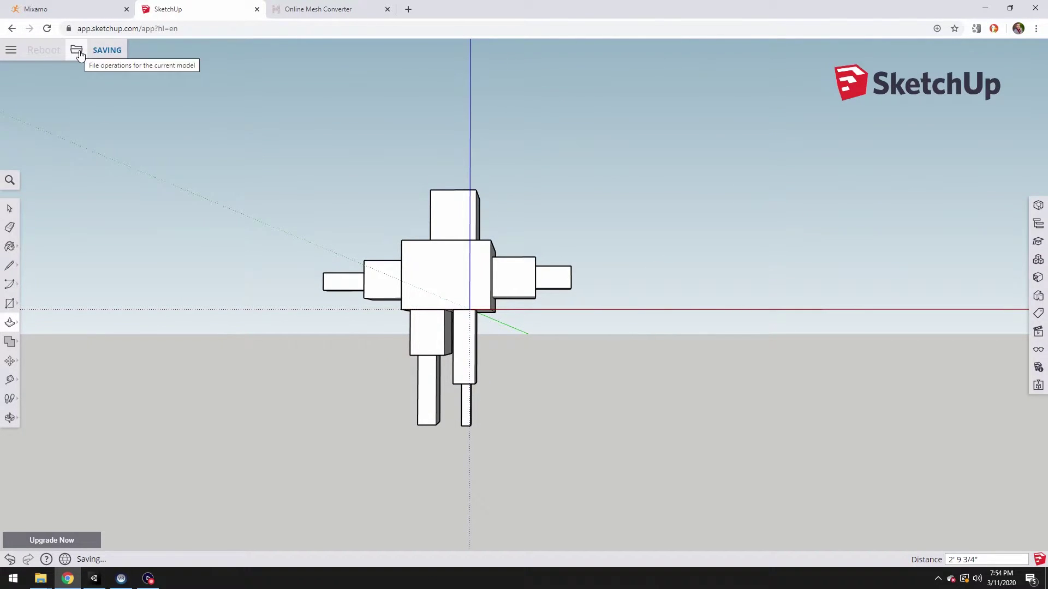
left_click(77, 51)
mouse_move(96, 149)
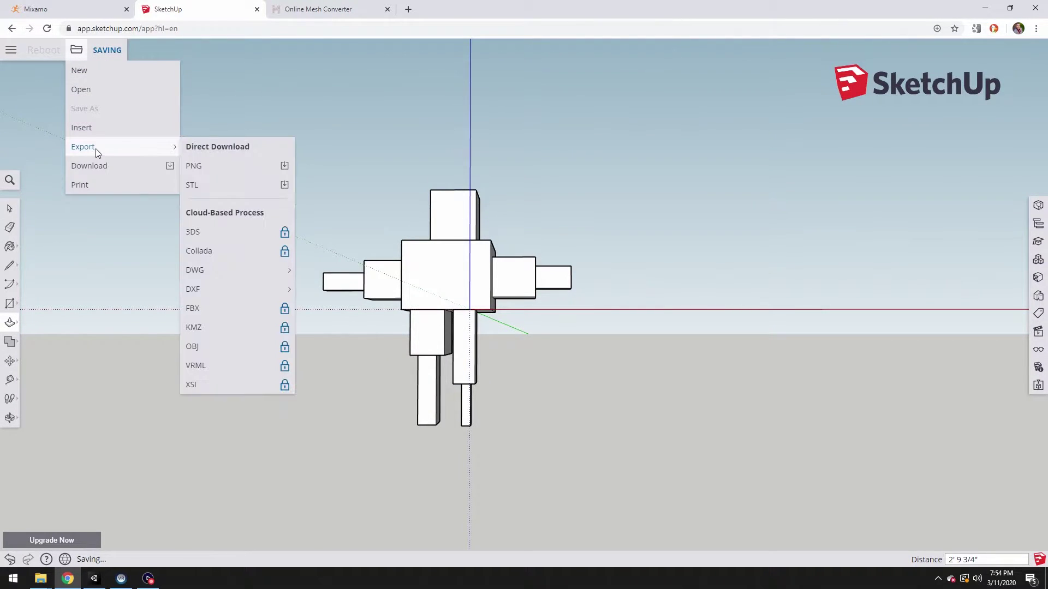
left_click(197, 186)
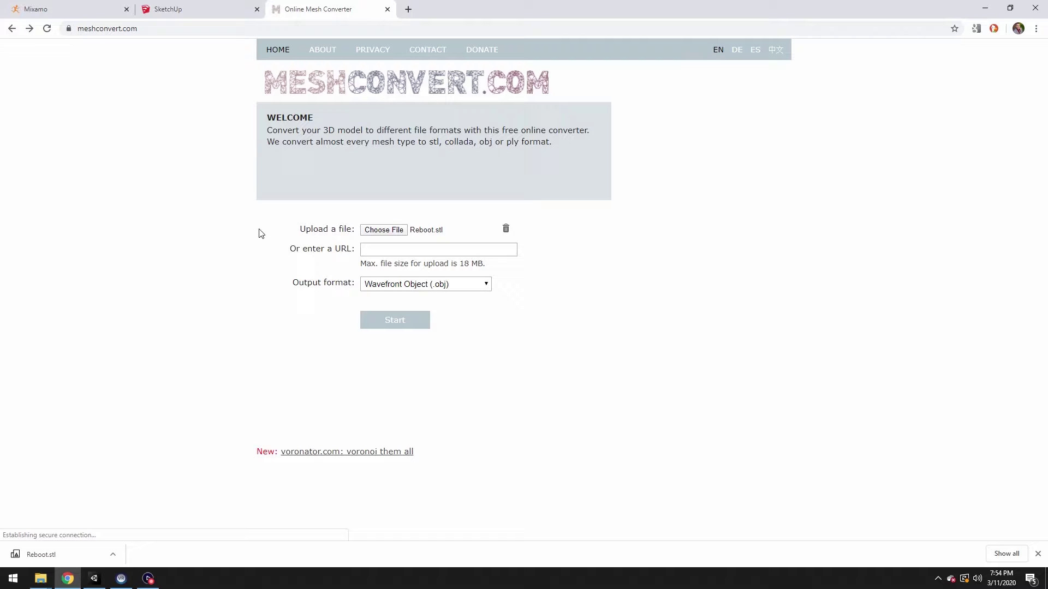
Step: Upload Reboot.stl, keep Wavefront Object (.obj) as output format, and start the conversion
left_click(378, 231)
double_click(159, 104)
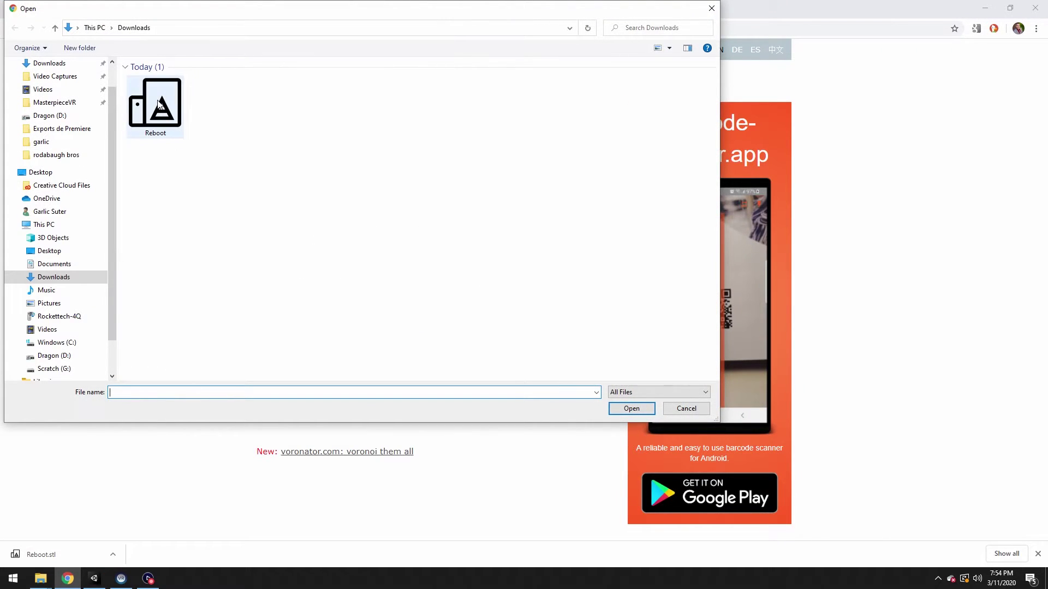
left_click(384, 292)
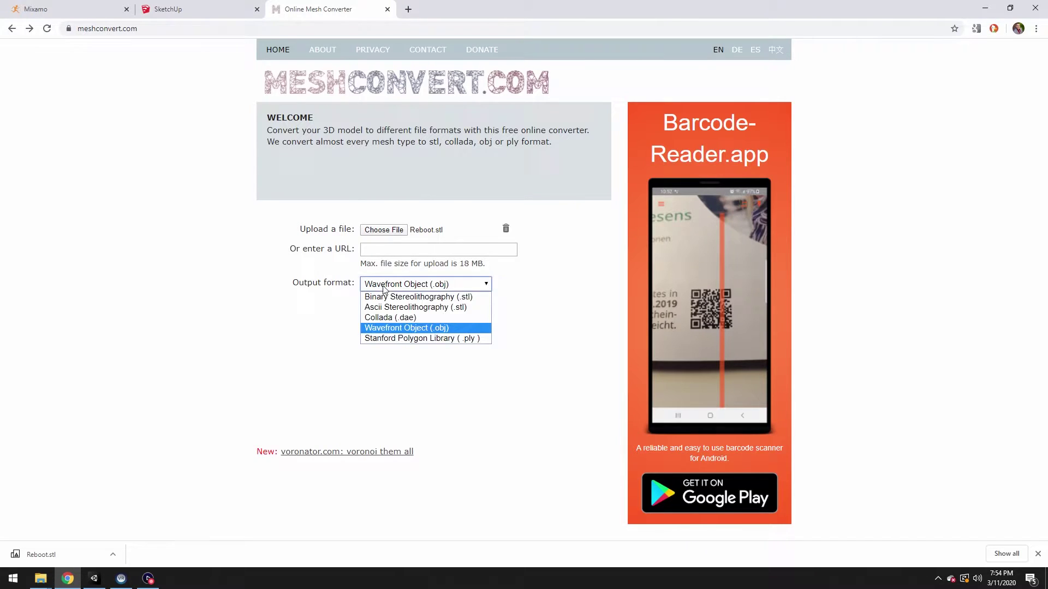
left_click(391, 325)
left_click(391, 324)
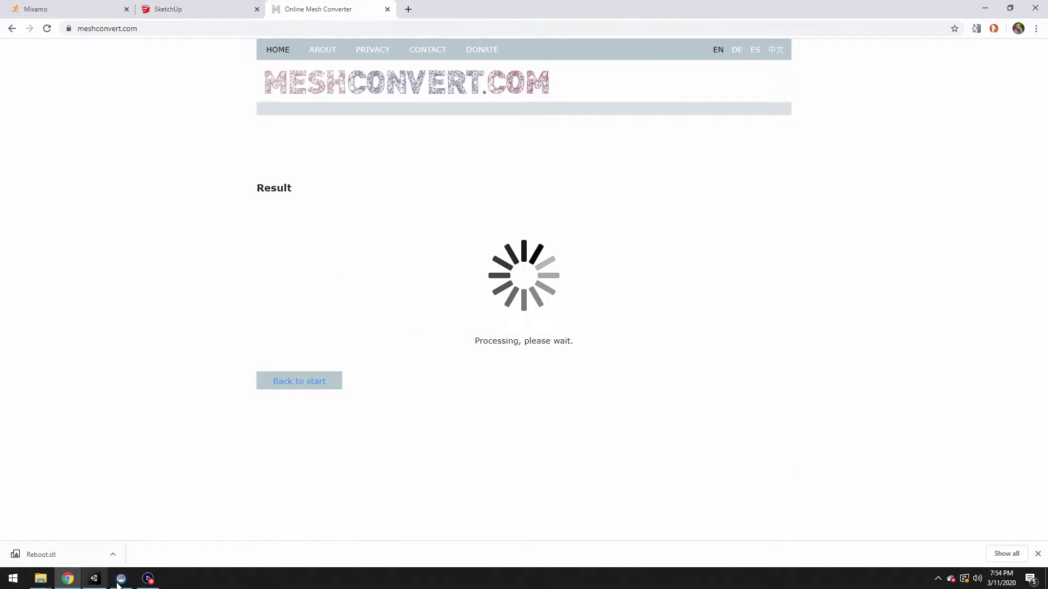
Step: Return to Unity and browse the training stage's Asset Store page
left_click(94, 579)
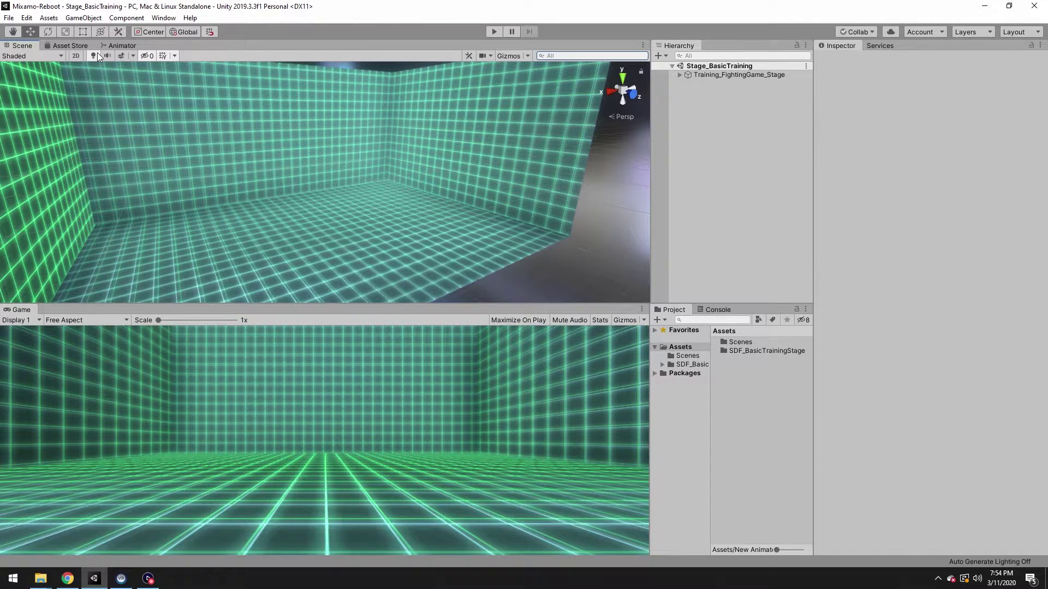
left_click(61, 45)
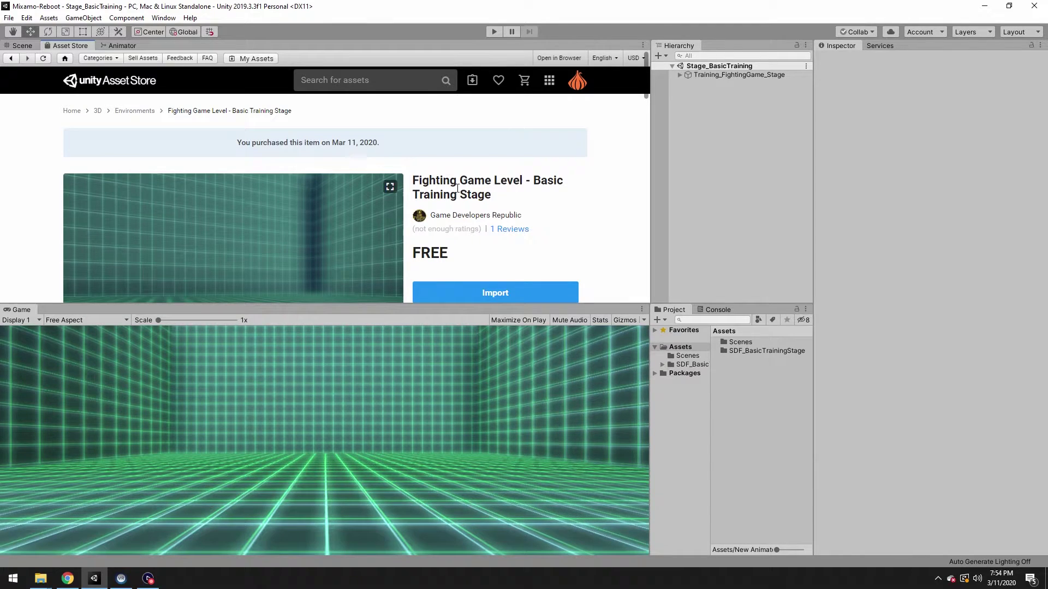
scroll(295, 264, "down", 5)
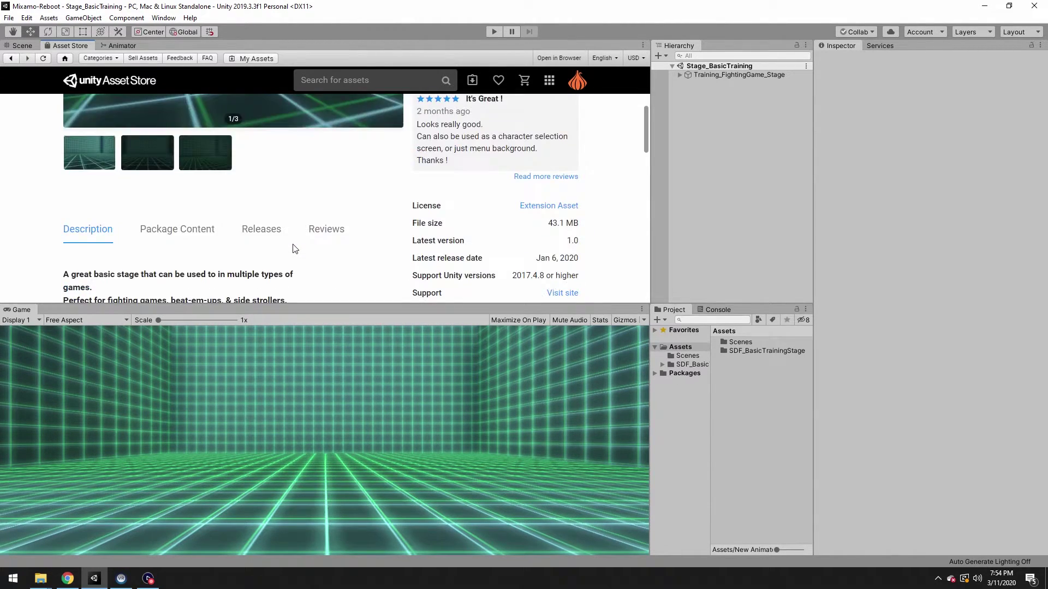
scroll(293, 244, "up", 3)
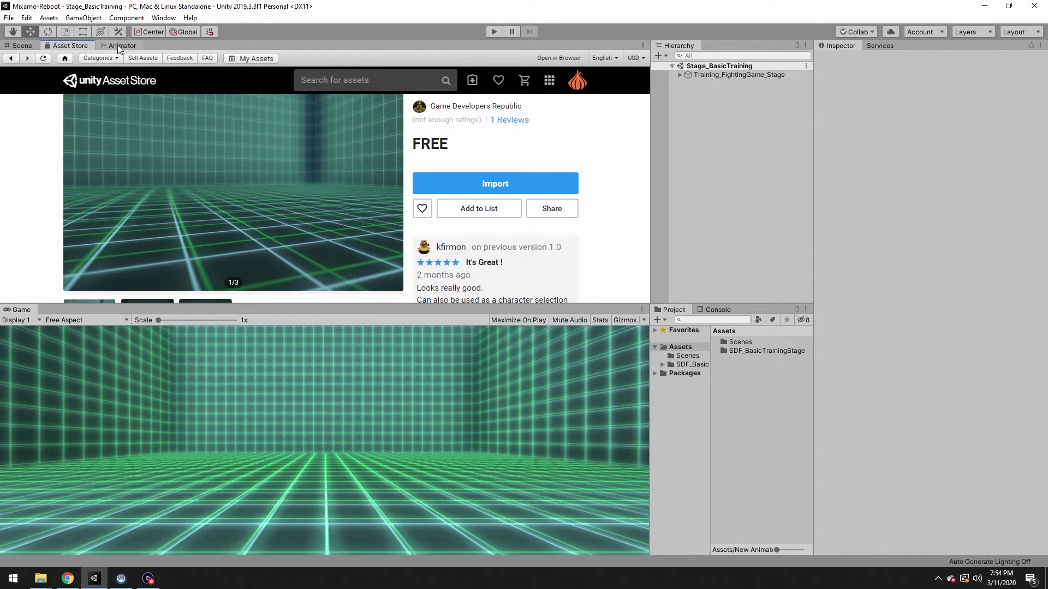
Step: Look through Window > Animation for the Animator panel, then close the menus
left_click(157, 18)
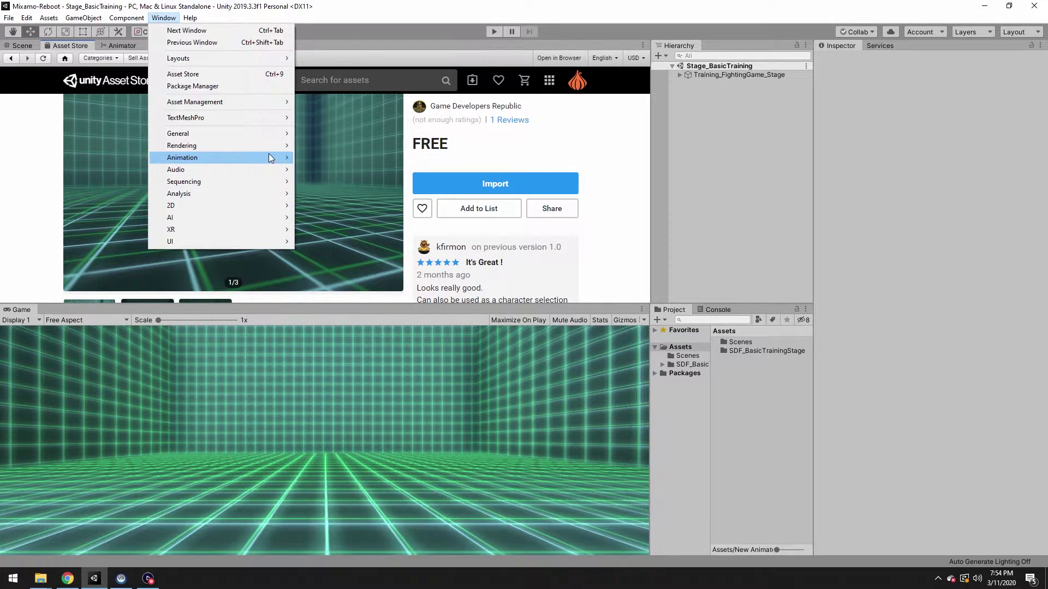
mouse_move(270, 157)
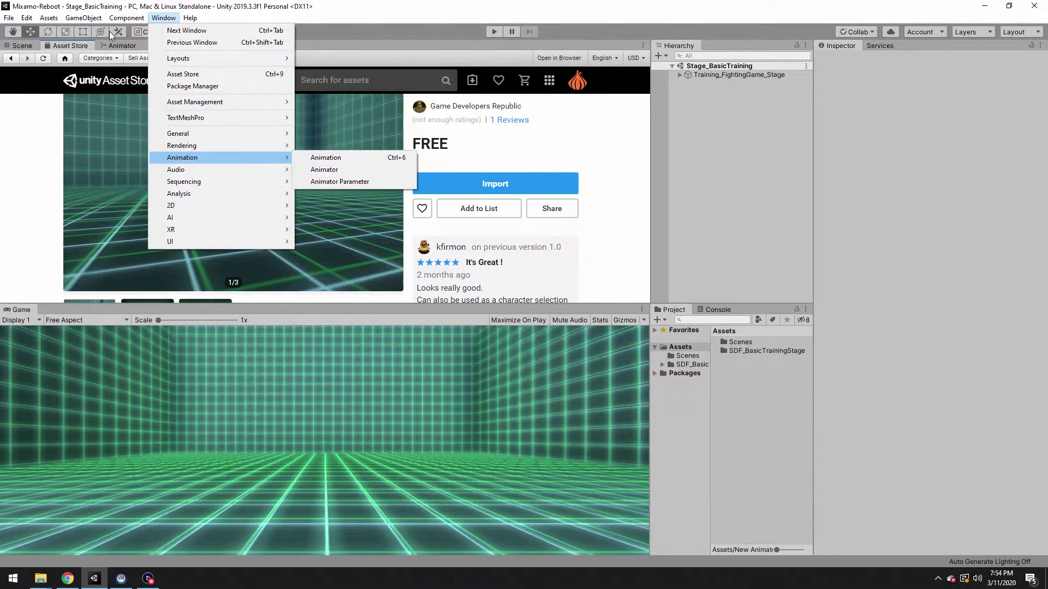
left_click(184, 397)
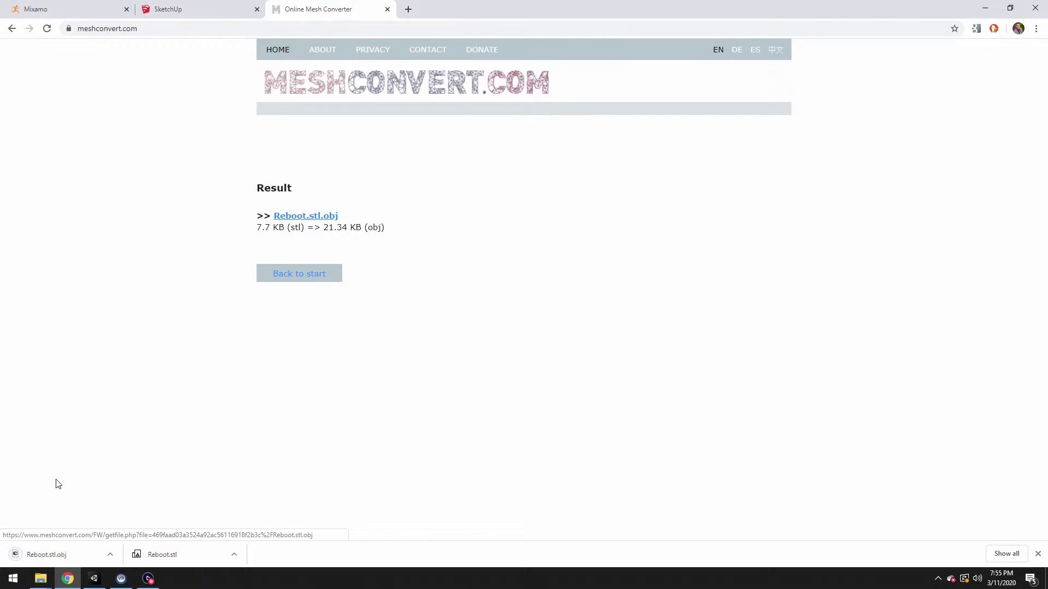
Step: Reveal the converted OBJ in Downloads, rename it Reboot-obj, and return to Mixamo
left_click(112, 554)
left_click(145, 512)
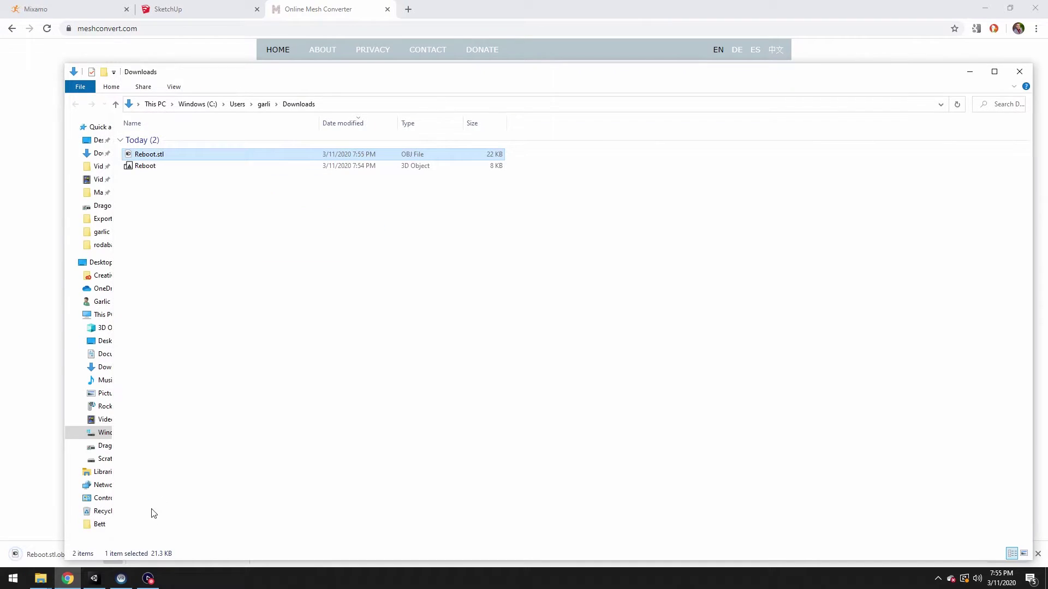
left_click(157, 155)
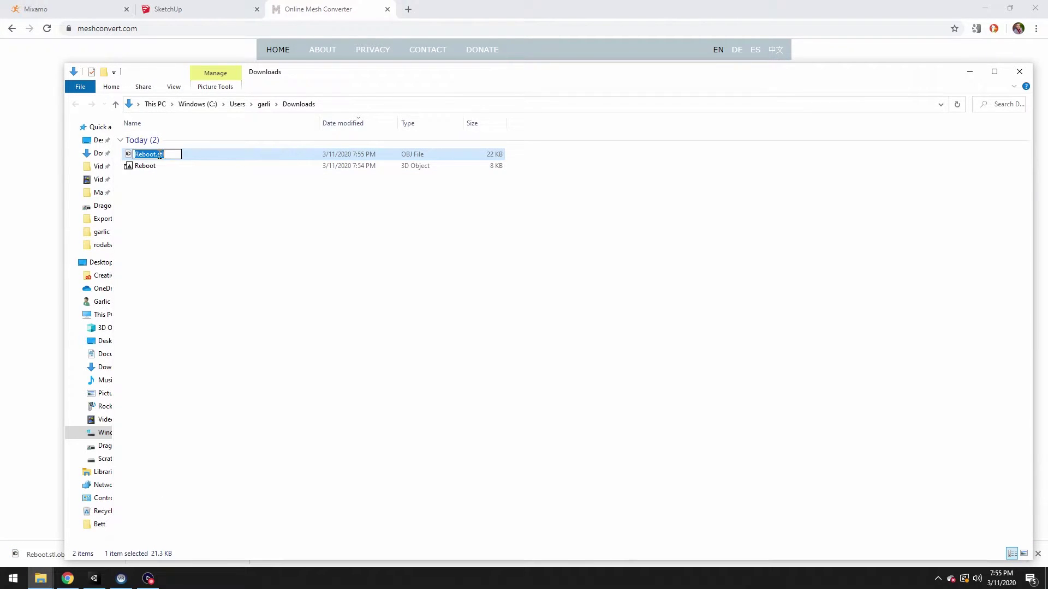
double_click(158, 155)
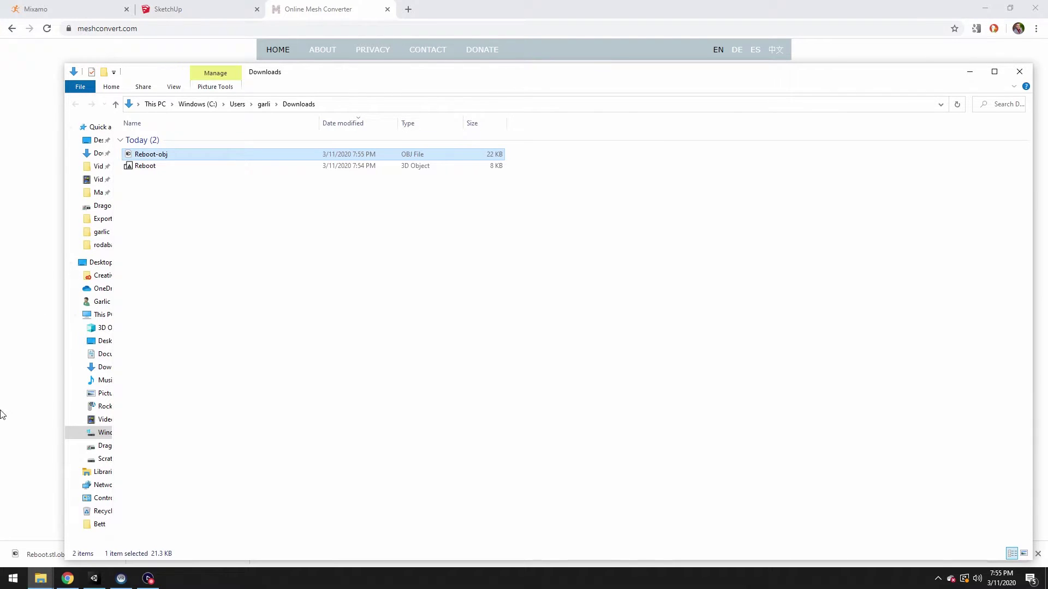
left_click(36, 10)
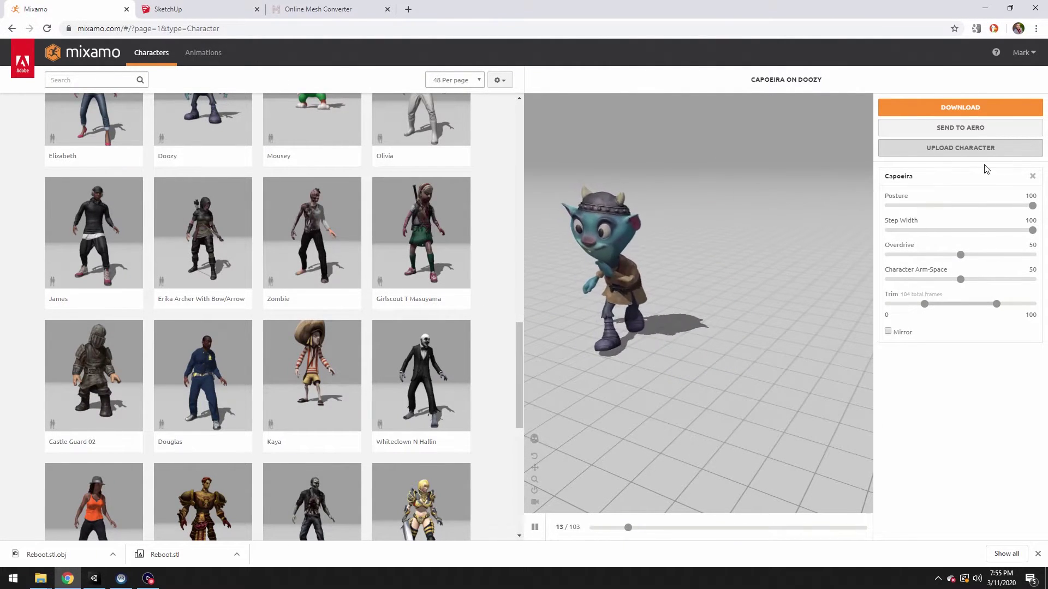
Step: Upload Reboot-obj through Upload Character and Select character file
left_click(936, 152)
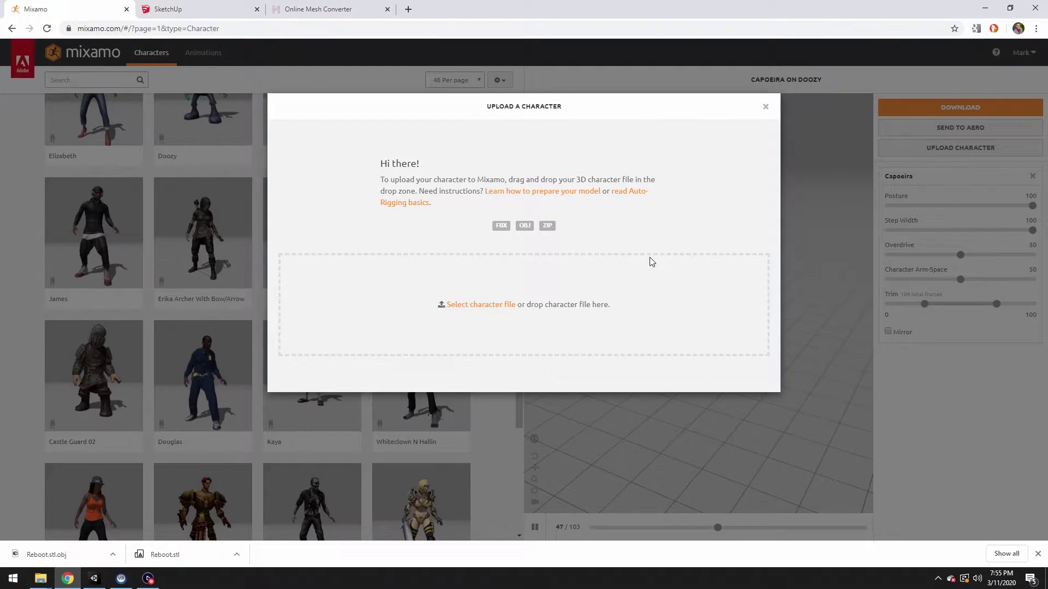
left_click(497, 304)
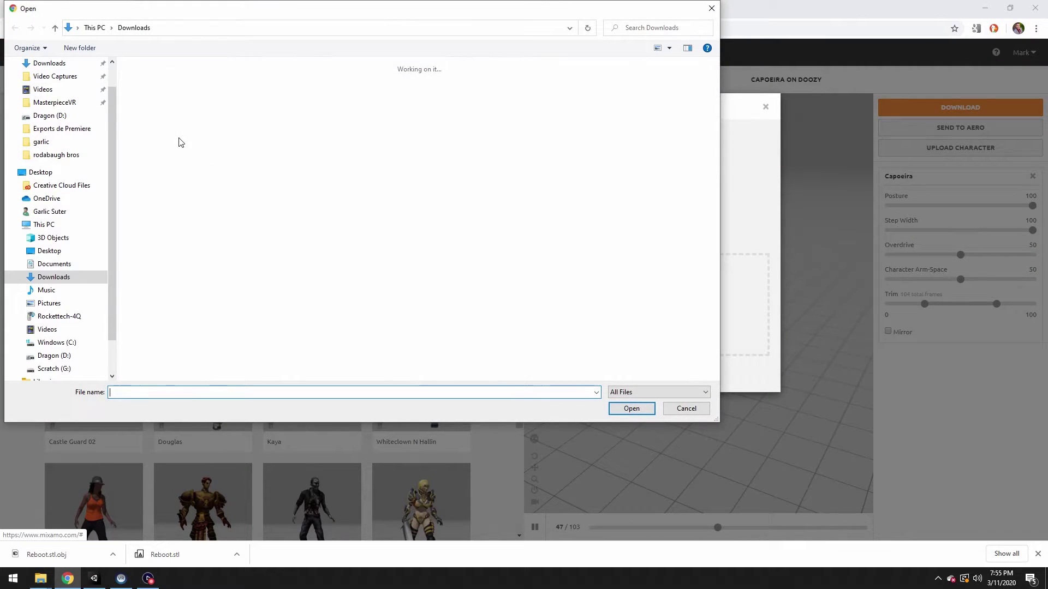
double_click(155, 107)
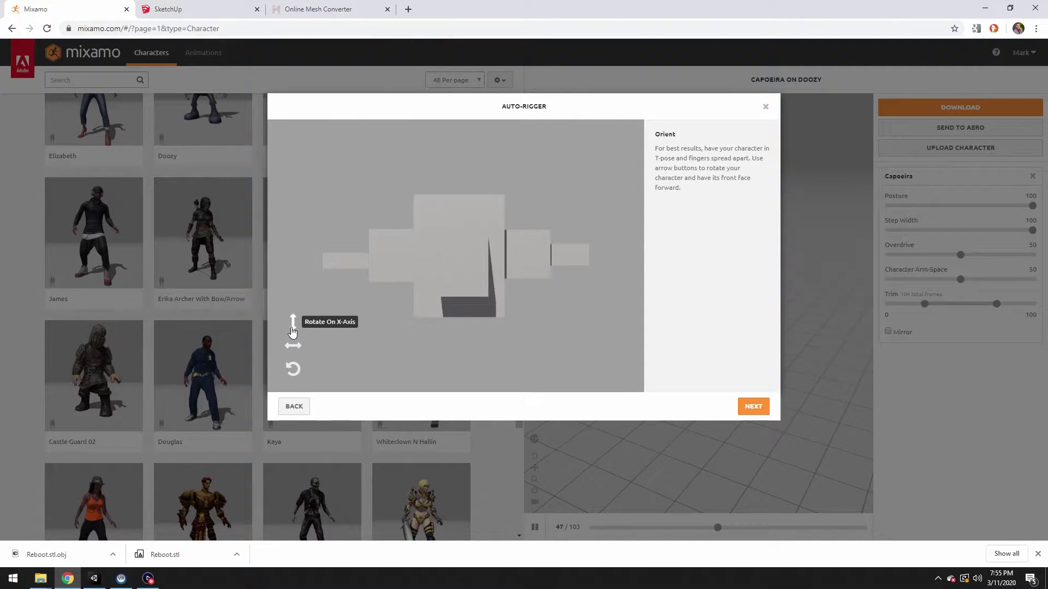
Step: Rotate the robot three times on the X axis so it stands upright facing forward
left_click(293, 330)
left_click(293, 328)
left_click(293, 327)
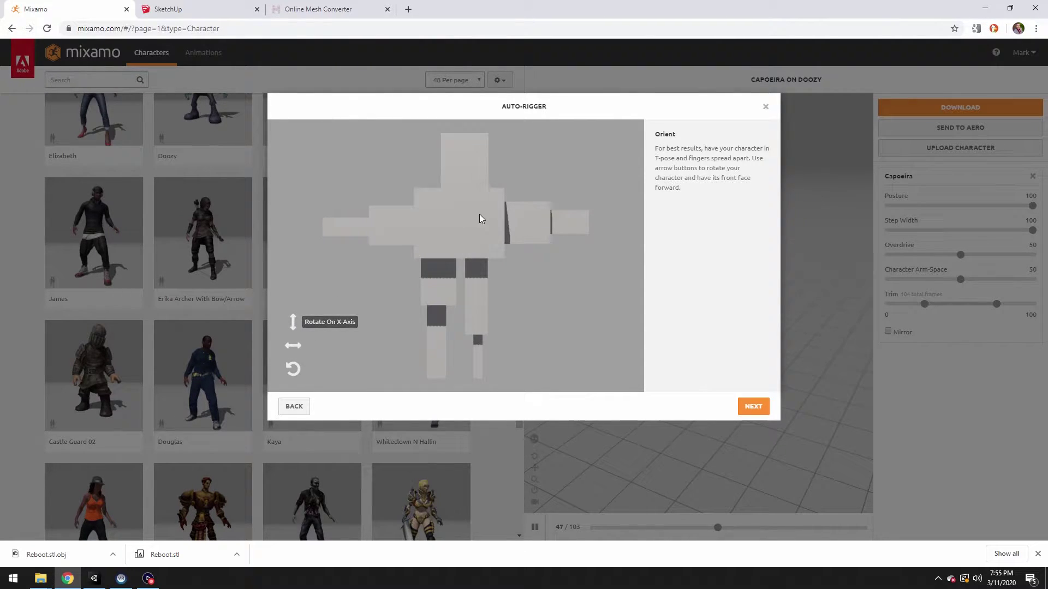
left_click(754, 409)
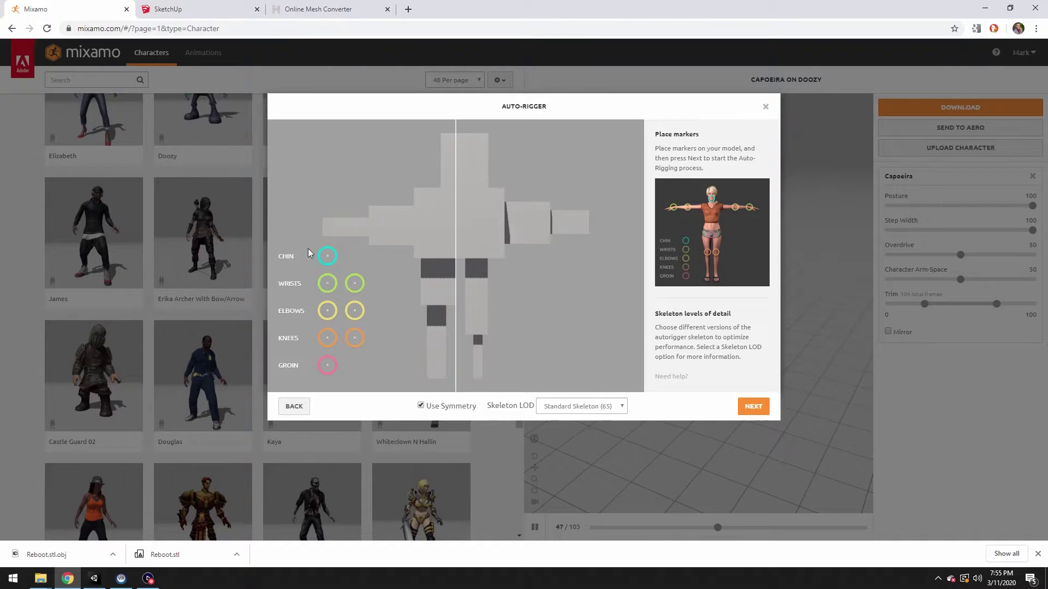
Step: Place the chin, wrist, elbow, knee and groin markers, then start auto-rigging
left_click_drag(326, 262, 463, 198)
left_click_drag(328, 283, 330, 234)
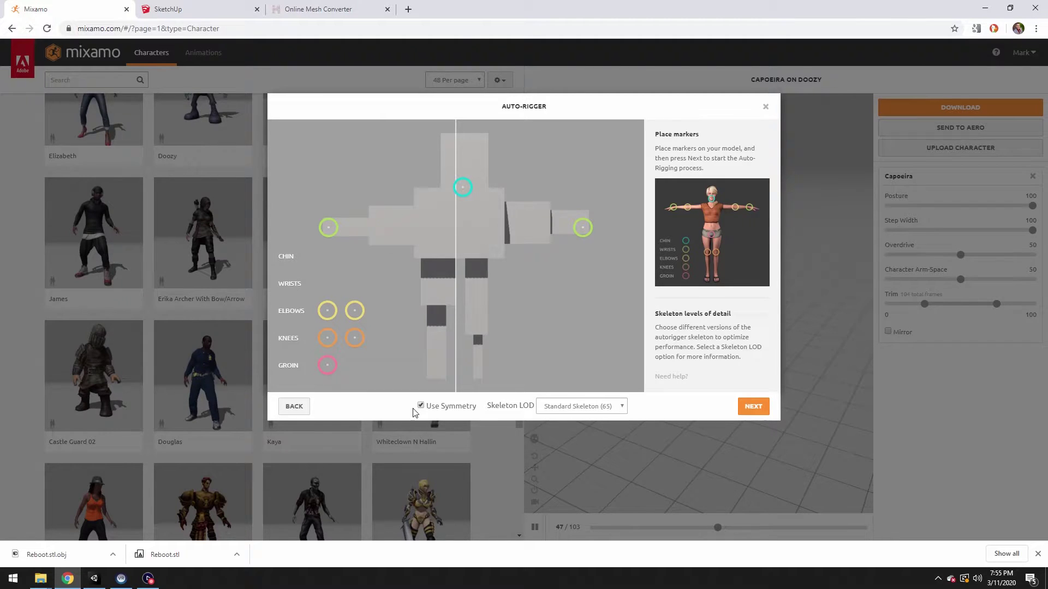
left_click_drag(584, 233, 587, 224)
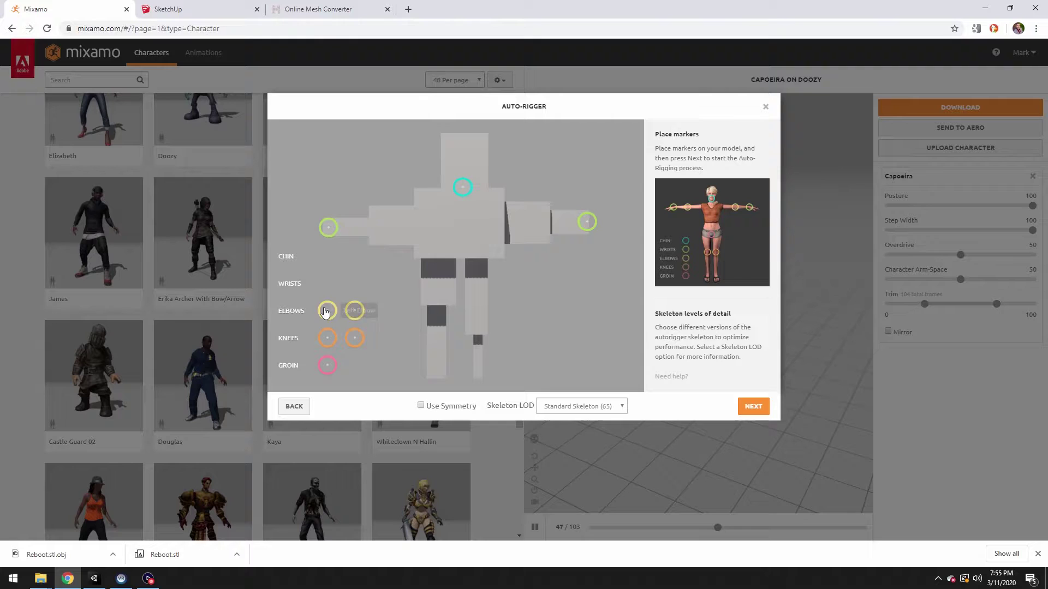
mouse_move(327, 311)
left_mouse_down()
mouse_move(374, 225)
mouse_move(363, 309)
mouse_move(551, 223)
left_mouse_up()
mouse_move(326, 343)
left_mouse_down()
mouse_move(428, 321)
mouse_move(435, 304)
mouse_move(477, 337)
left_mouse_up()
left_click_drag(327, 369, 460, 258)
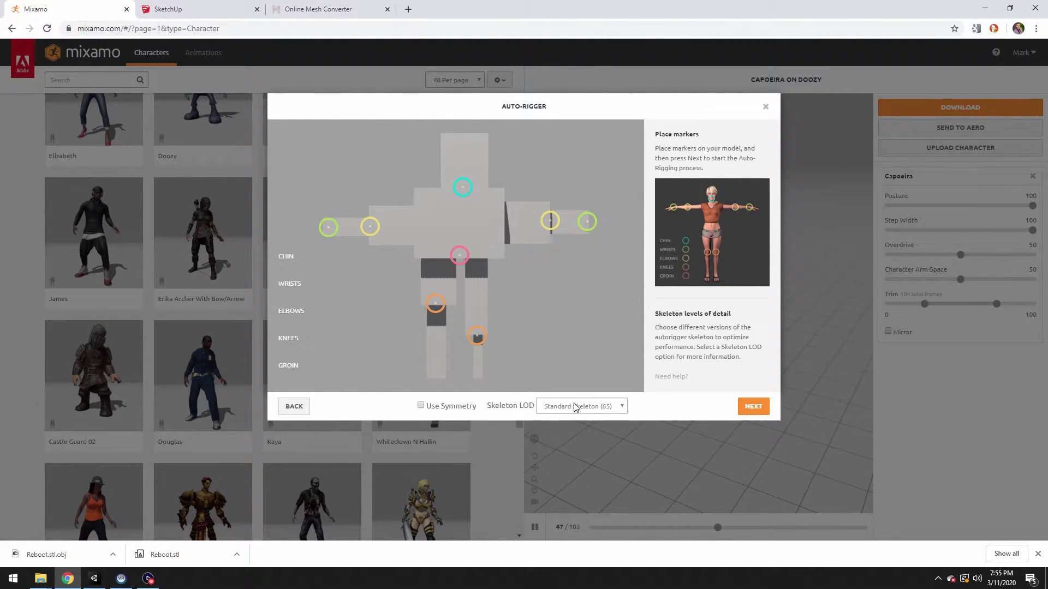
left_click(753, 406)
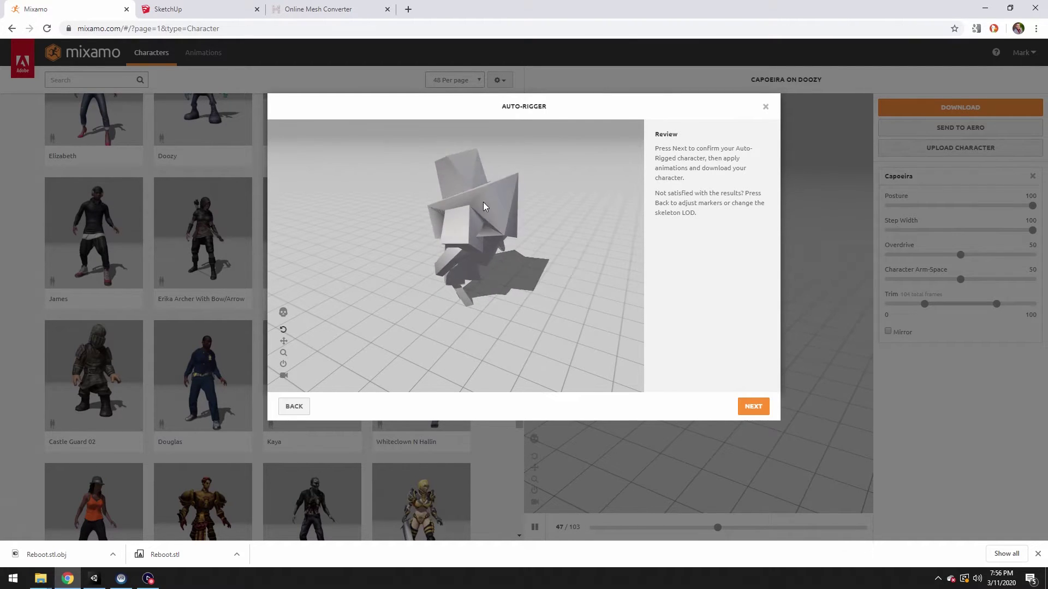
Step: Accept the rigged robot and confirm it replaces Doozy as the Reboot-obj character
left_click(755, 408)
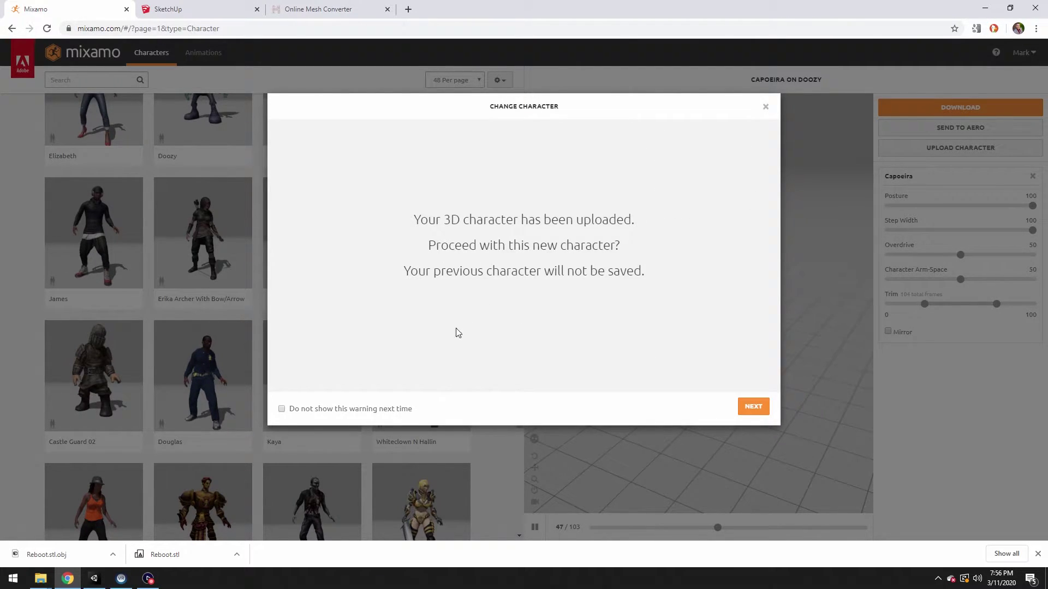
left_click(751, 407)
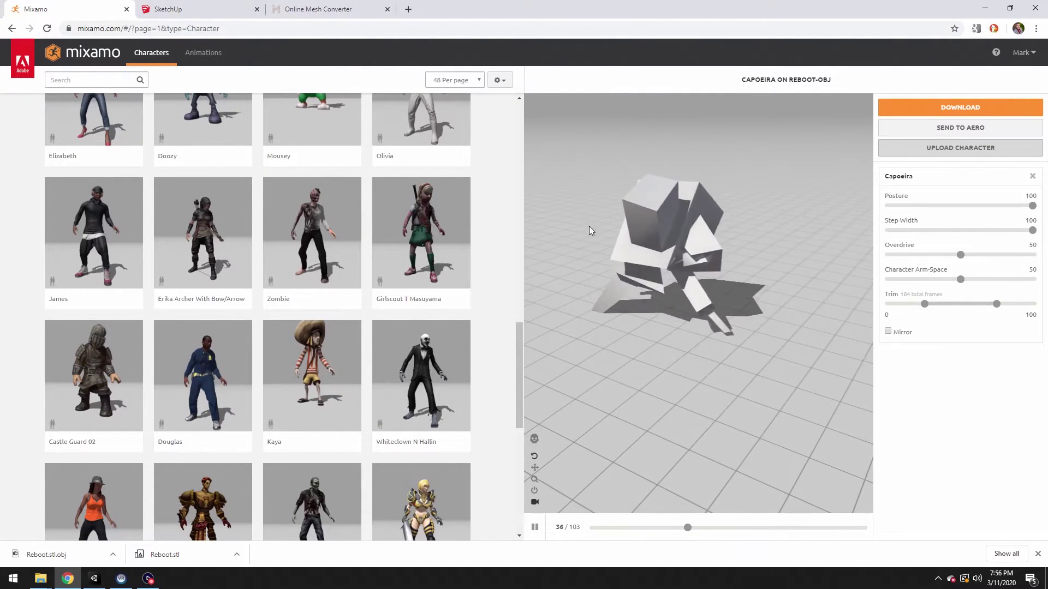
Step: Pick Hip Hop Dancing from the animation library and set Stance to 52 and Arms to 61
left_click(210, 57)
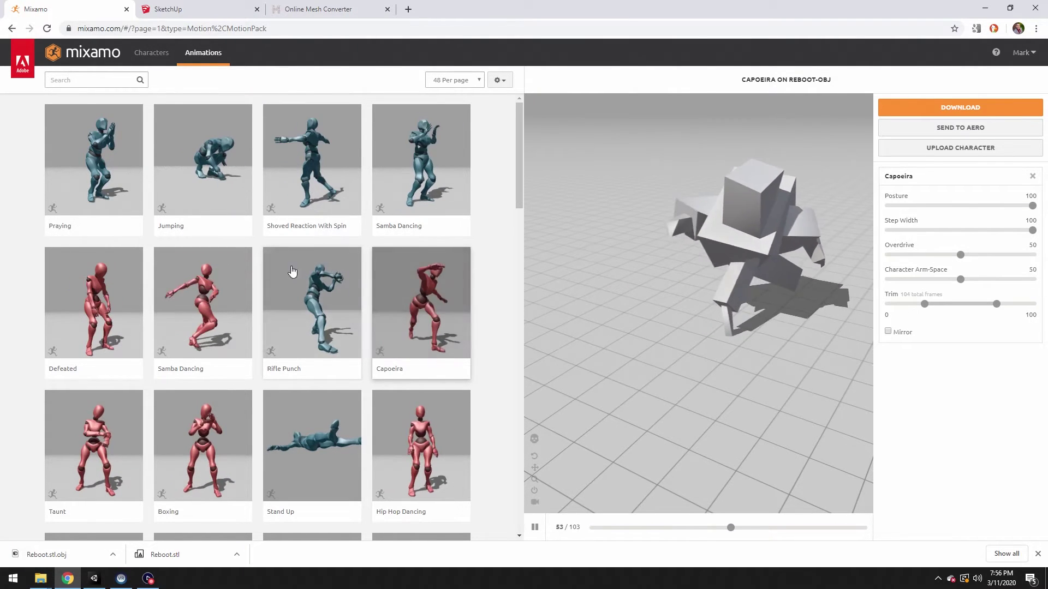
left_click(212, 296)
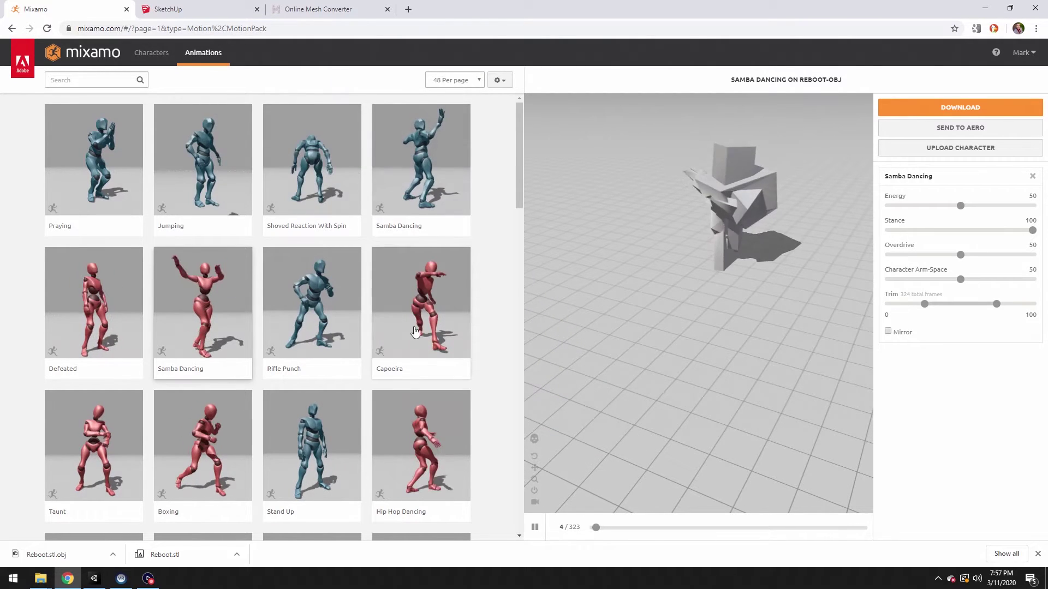
scroll(388, 339, "down", 5)
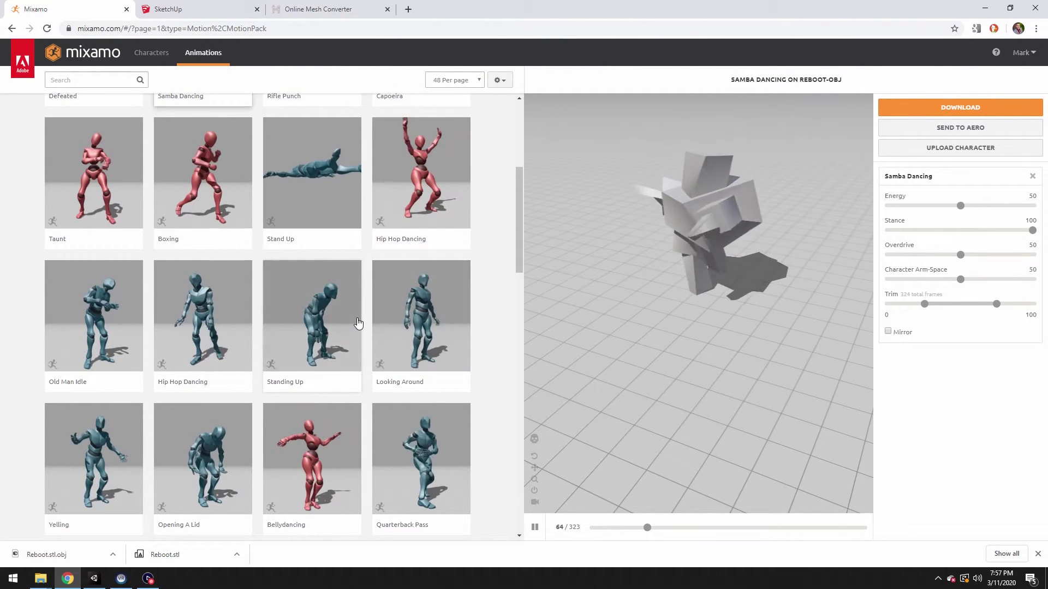
left_click(203, 317)
left_click(203, 316)
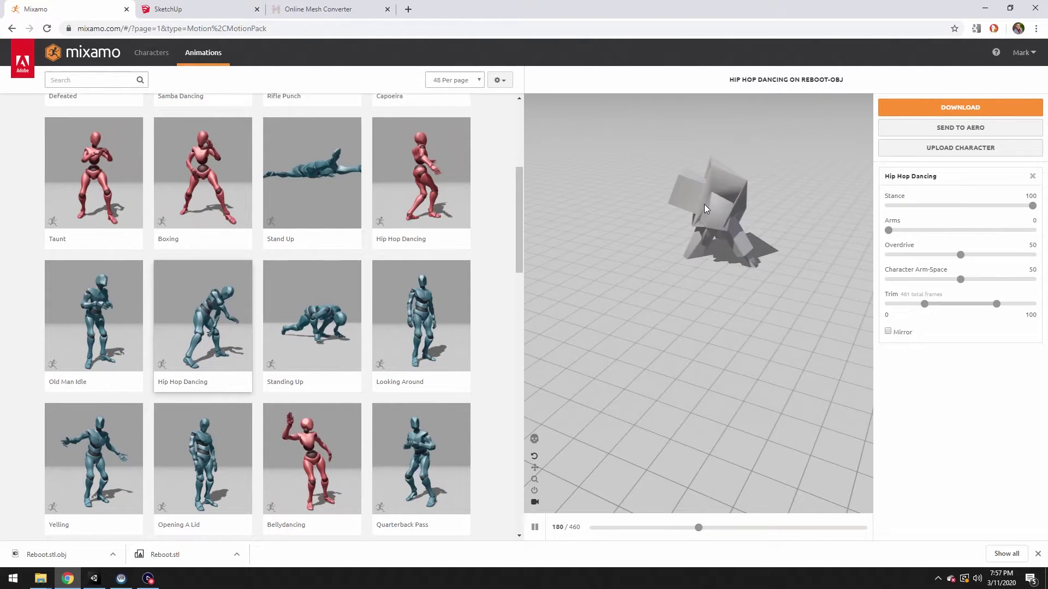
left_click_drag(1031, 206, 963, 207)
left_click_drag(888, 231, 977, 230)
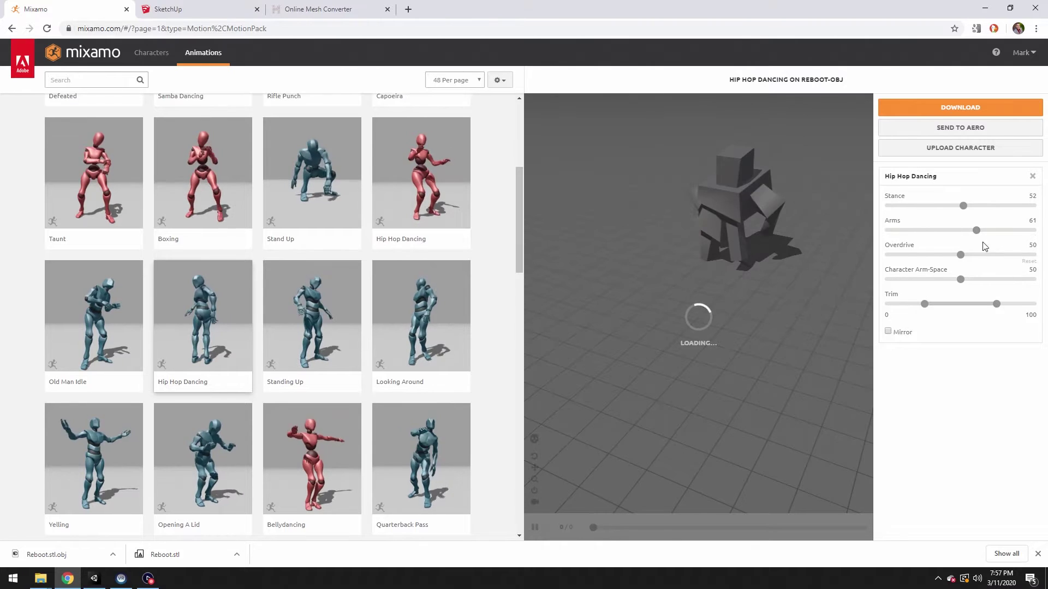
Step: Download the Hip Hop Dancing robot in FBX for Unity (.fbx) format
left_click(961, 107)
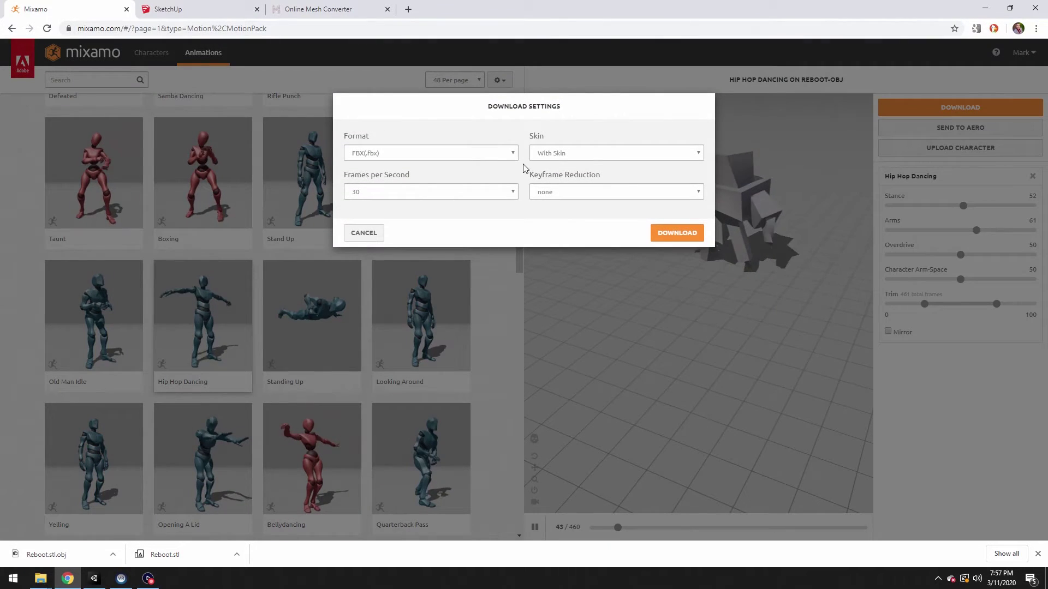
left_click(430, 155)
left_click(427, 180)
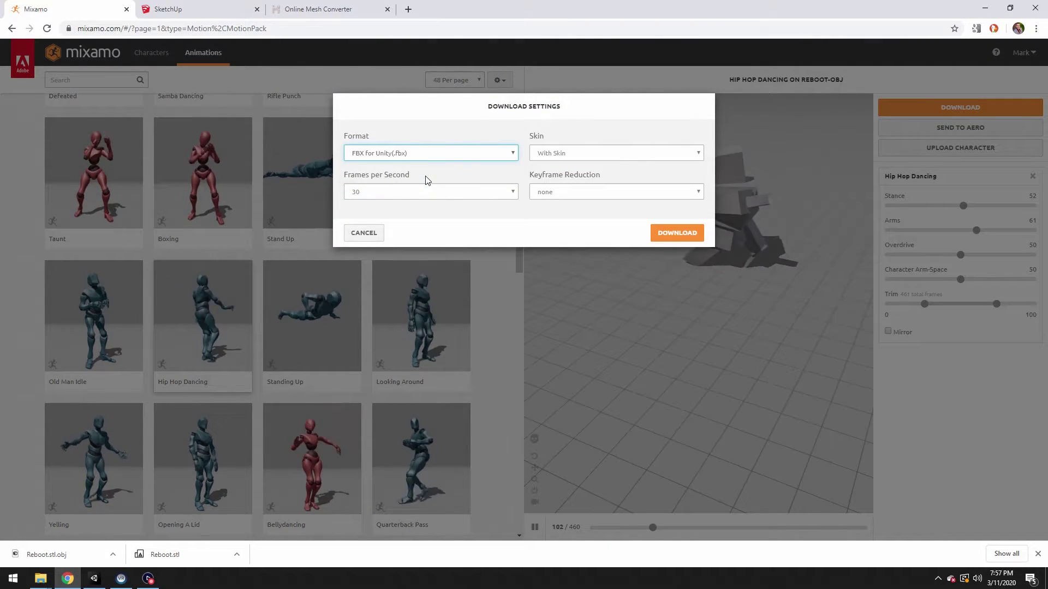
left_click(677, 234)
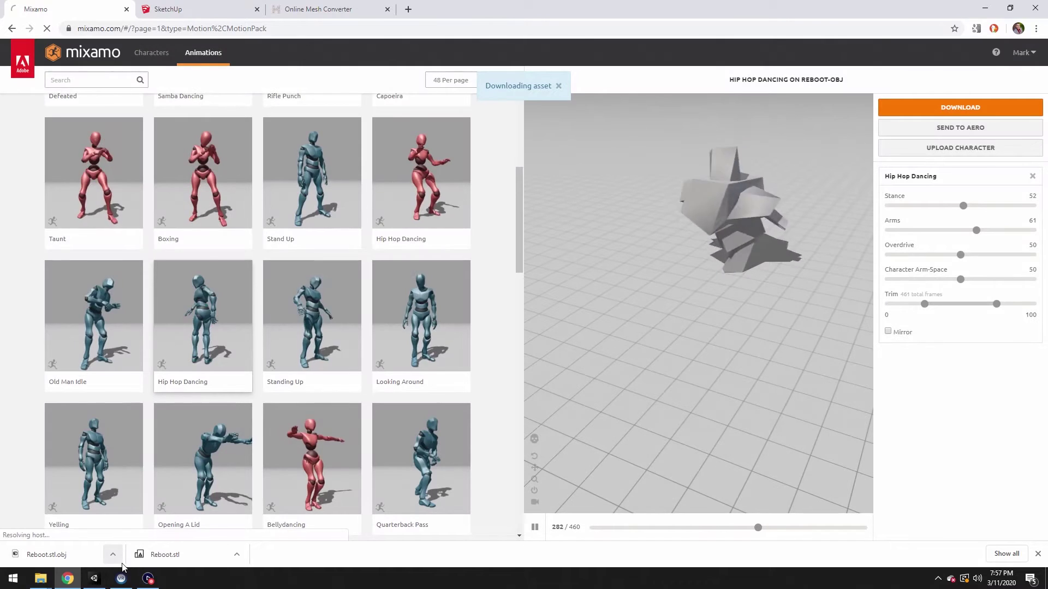
Step: Import the downloaded Reboot-obj@Hip Hop Dancing file into Unity's Assets folder
left_click(94, 578)
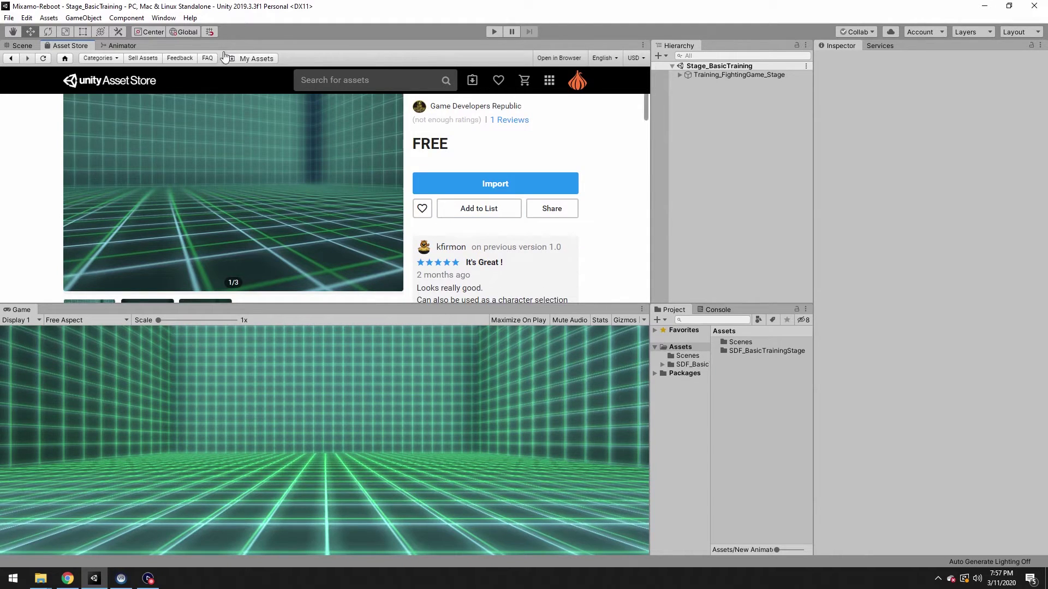
left_click(22, 45)
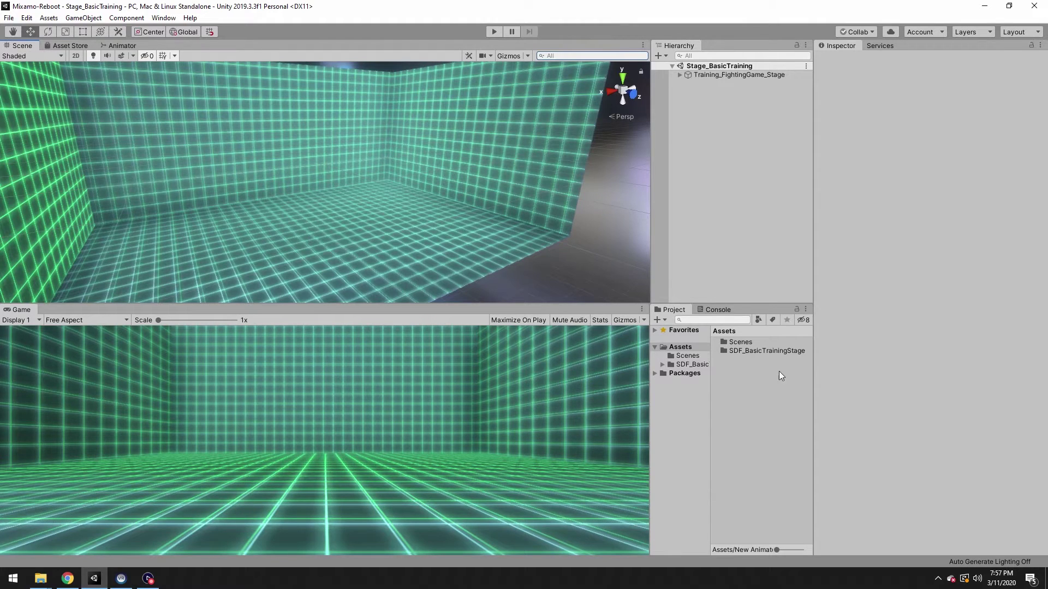
right_click(733, 371)
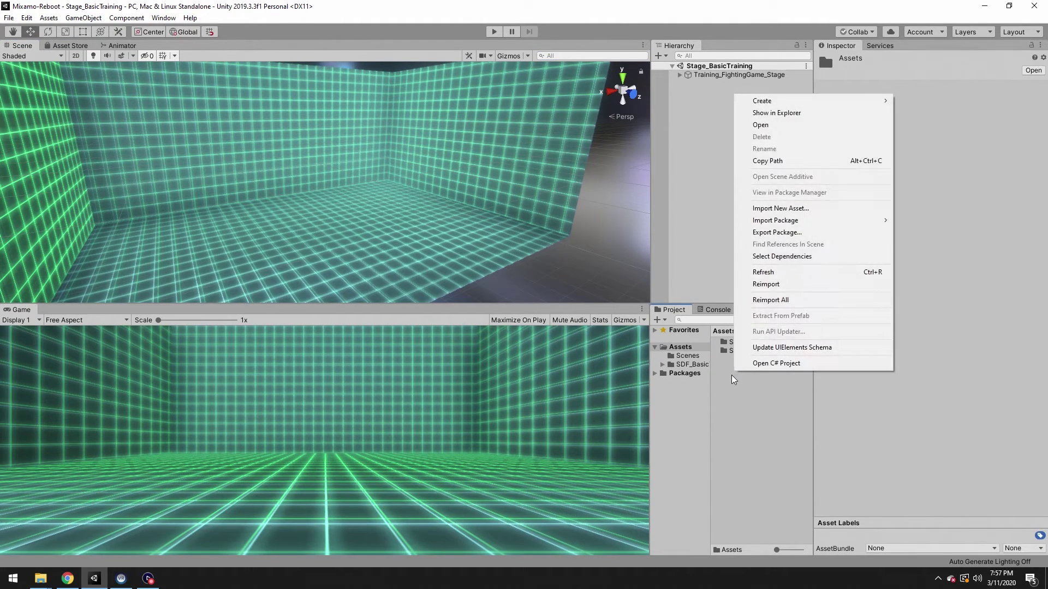
left_click(762, 210)
left_click(220, 129)
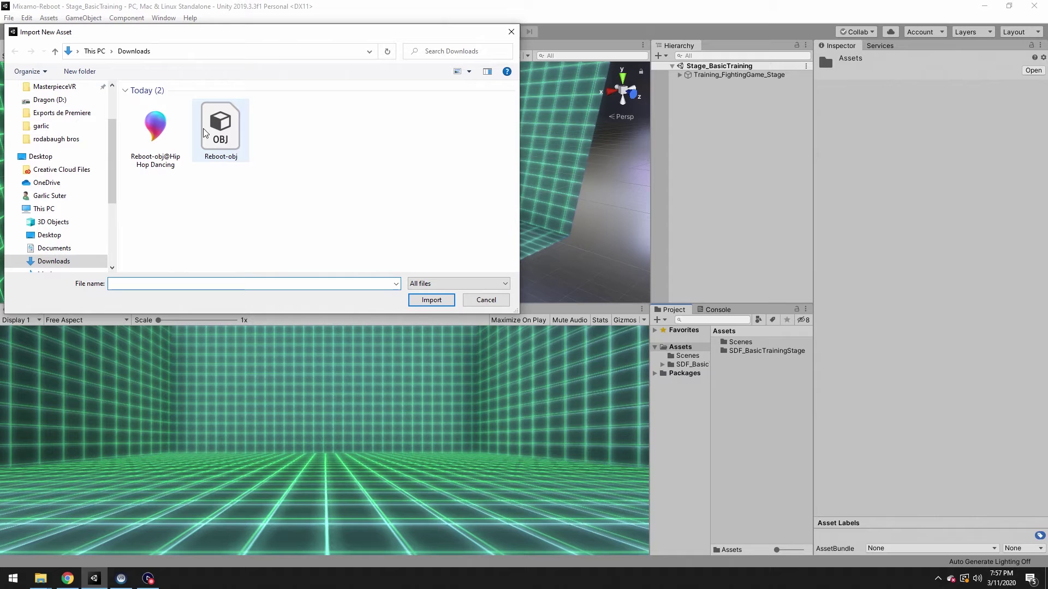
left_click(155, 129)
double_click(155, 129)
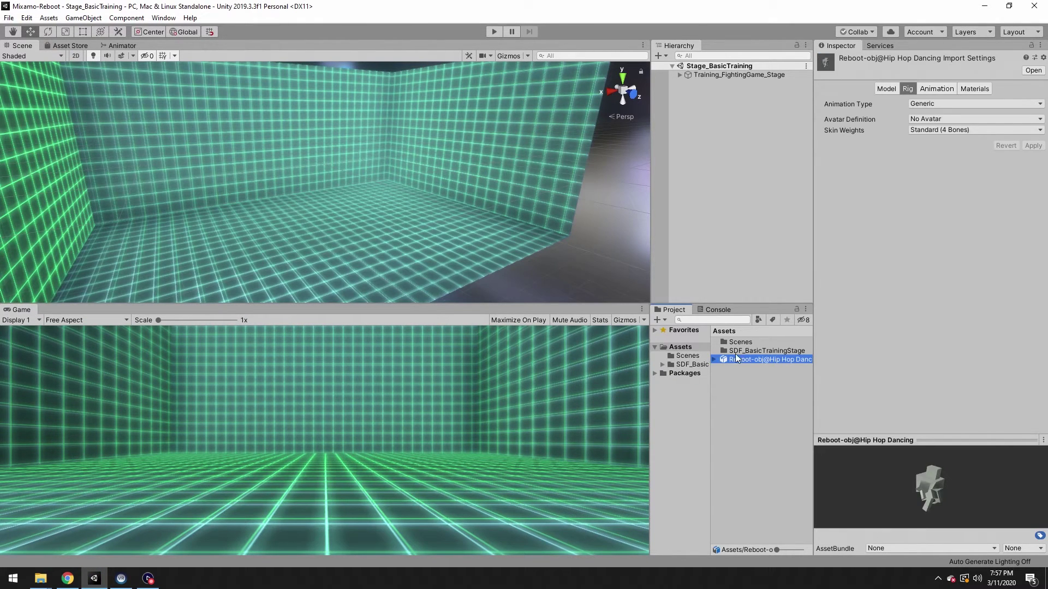
Step: Drag the robot onto the grid stage floor and centre it in the Scene view
left_click_drag(723, 359, 359, 230)
scroll(360, 230, "up", 5)
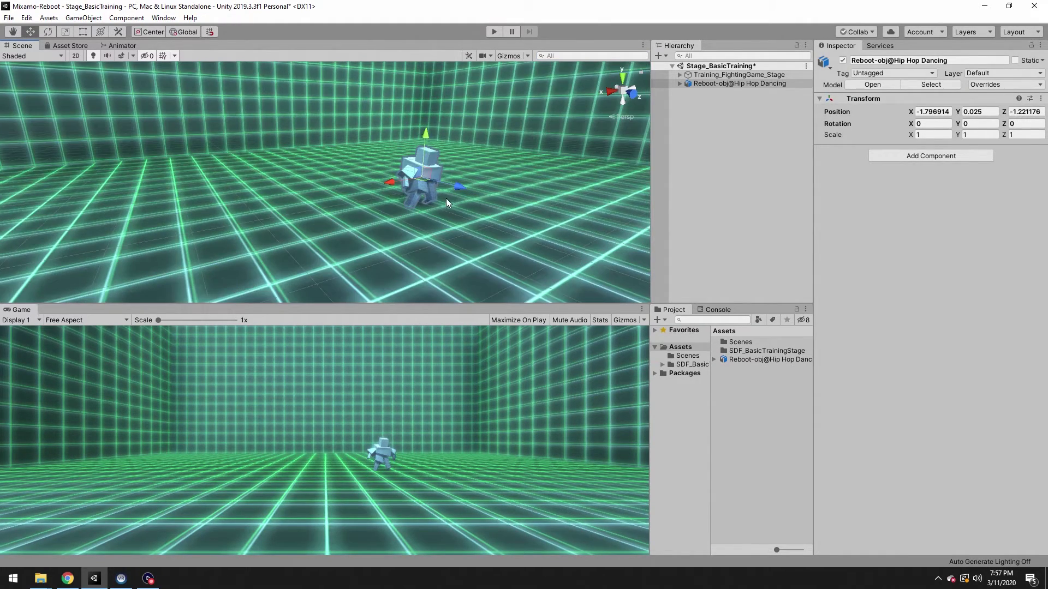
middle_click_drag(447, 200, 417, 230)
Step: Test-play the scene, then add an Animator component to the robot and show the Animator window
left_click(495, 32)
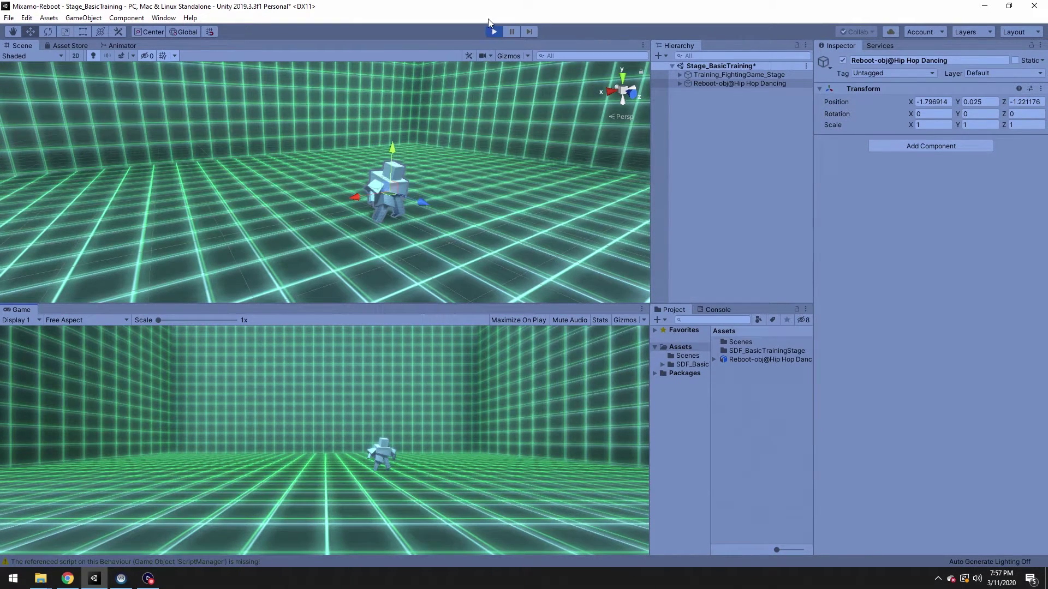
left_click(493, 33)
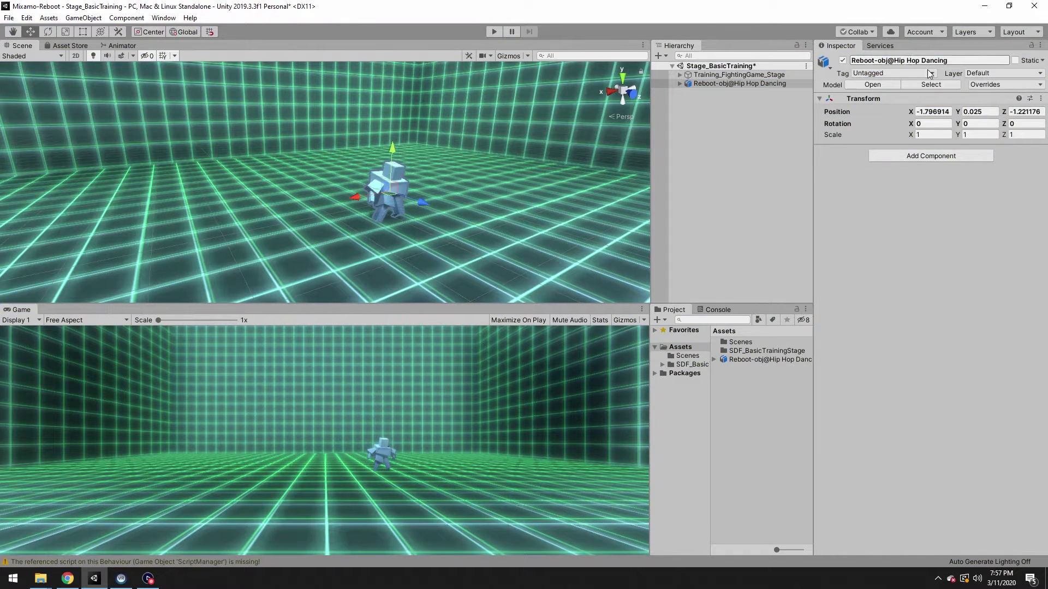
left_click(909, 156)
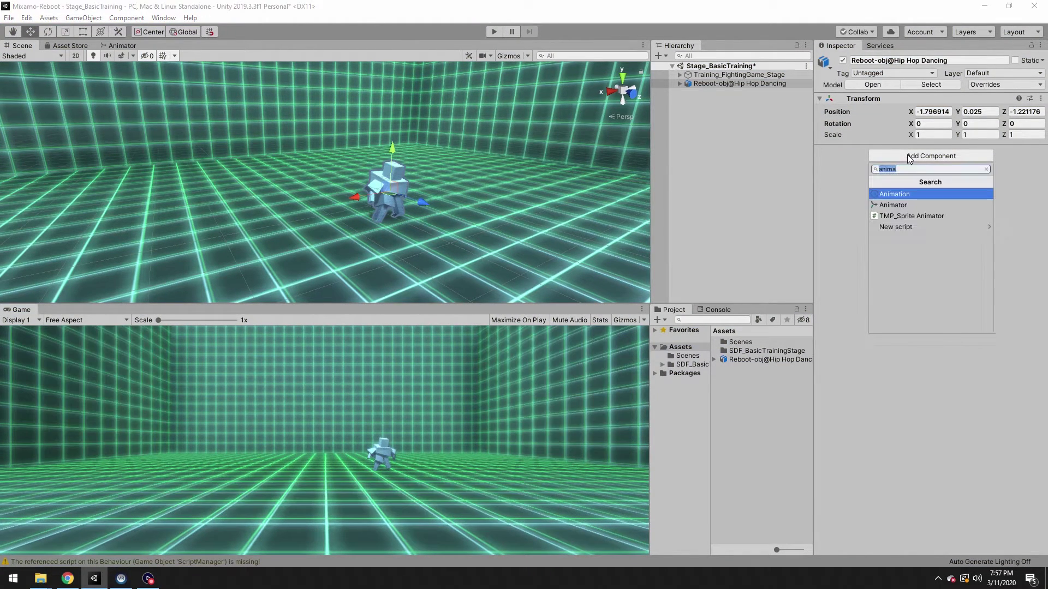
left_click(897, 207)
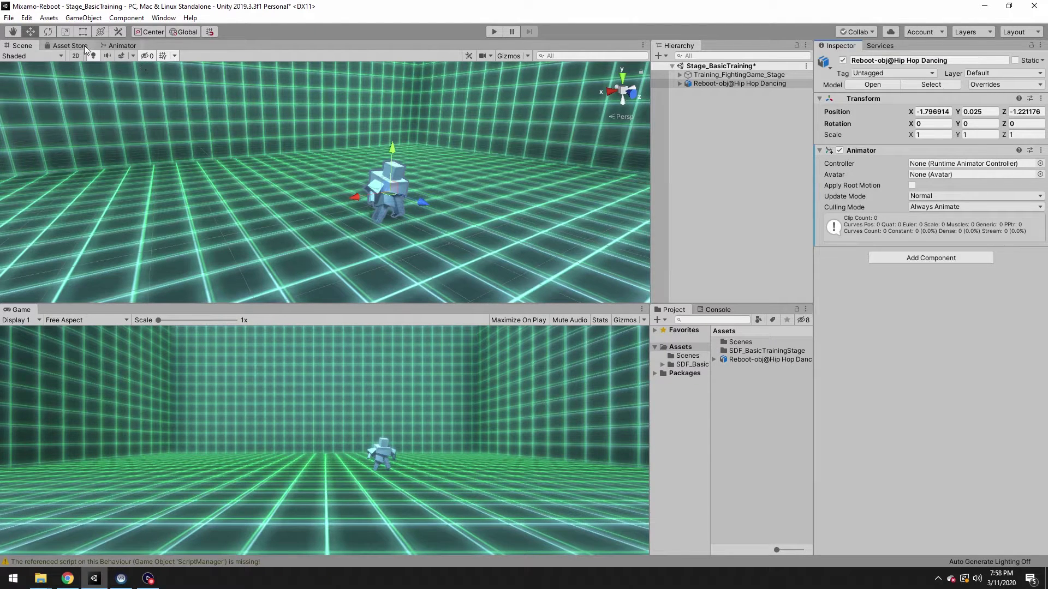
left_click(117, 46)
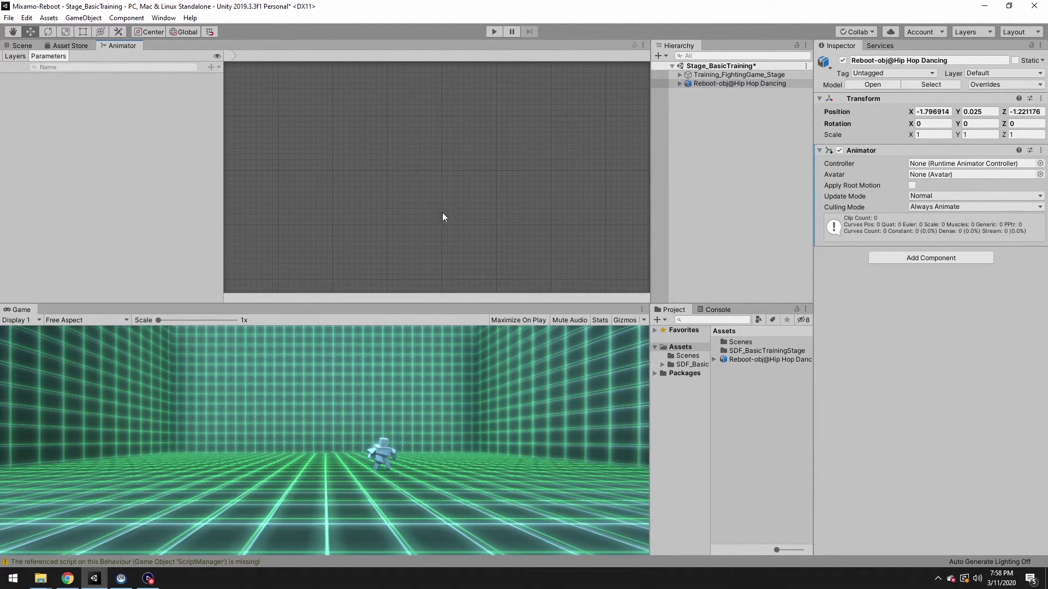
Step: Create a new Animator Controller asset named RebootAnimatorController
right_click(742, 383)
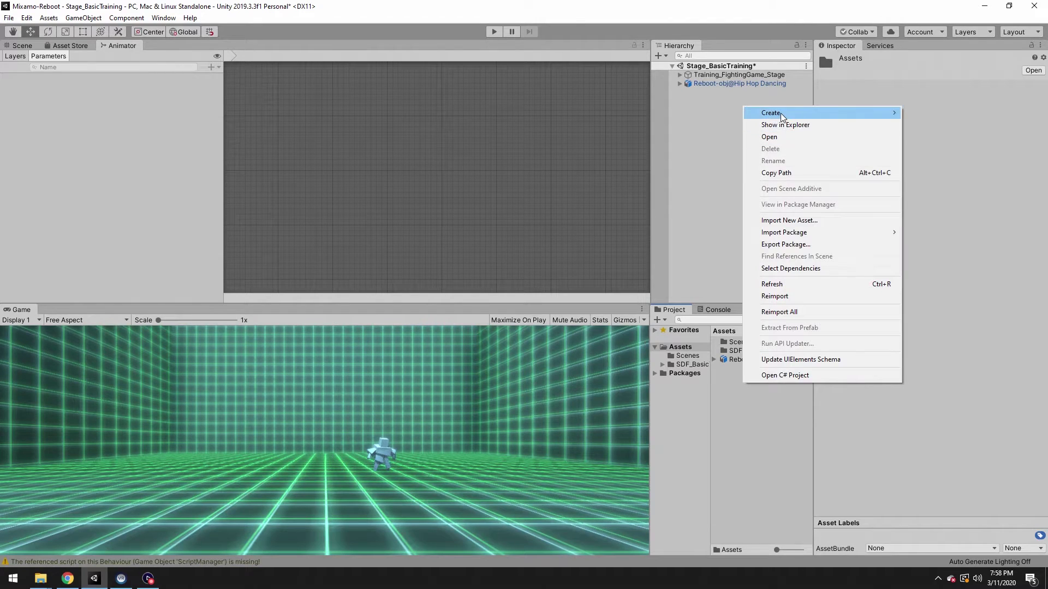
mouse_move(781, 117)
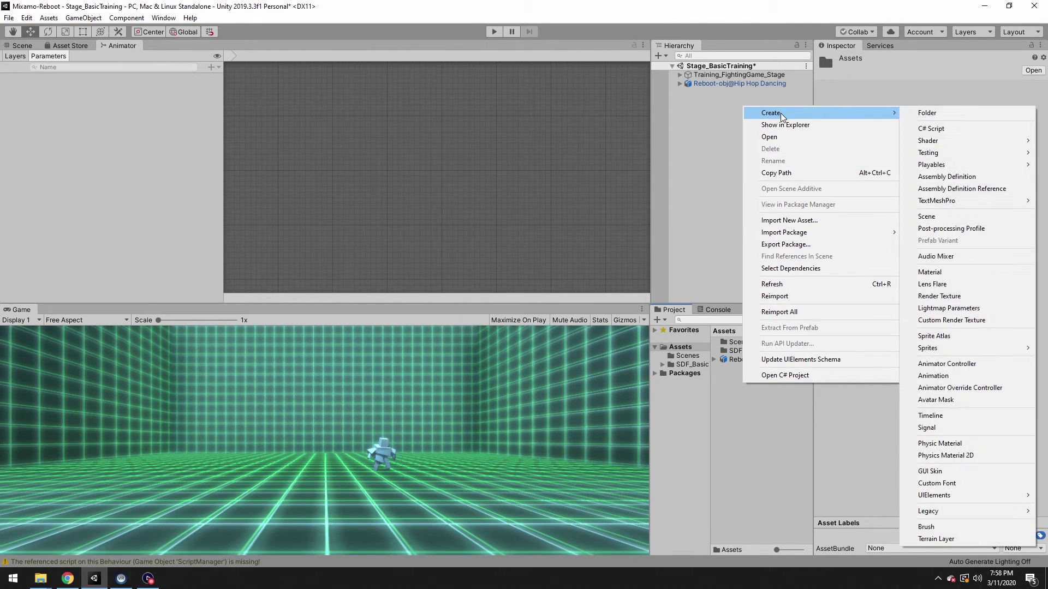
left_click(947, 364)
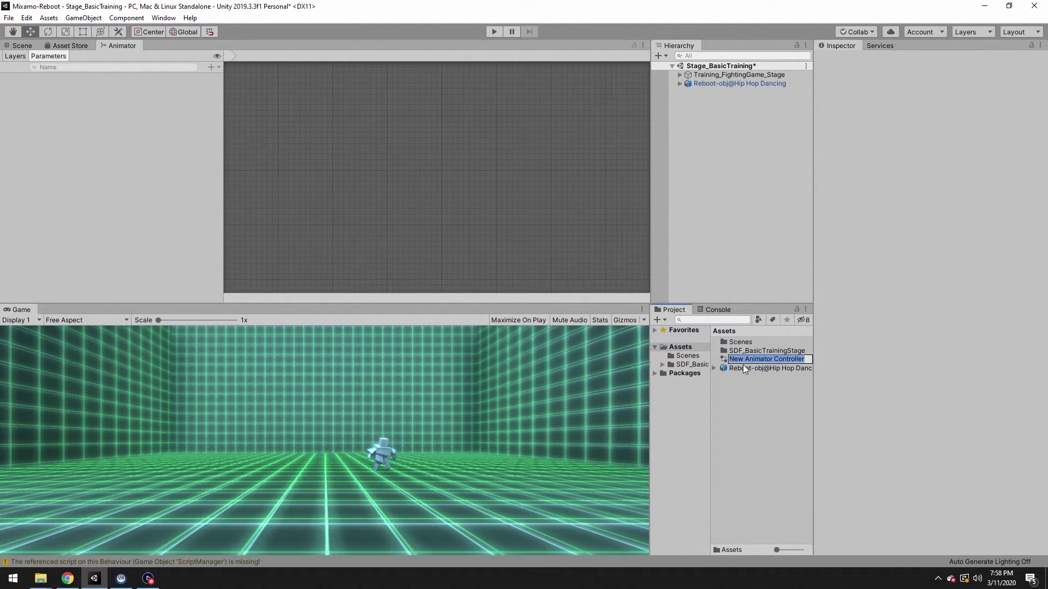
type("RebootAnimatorController")
key("Return")
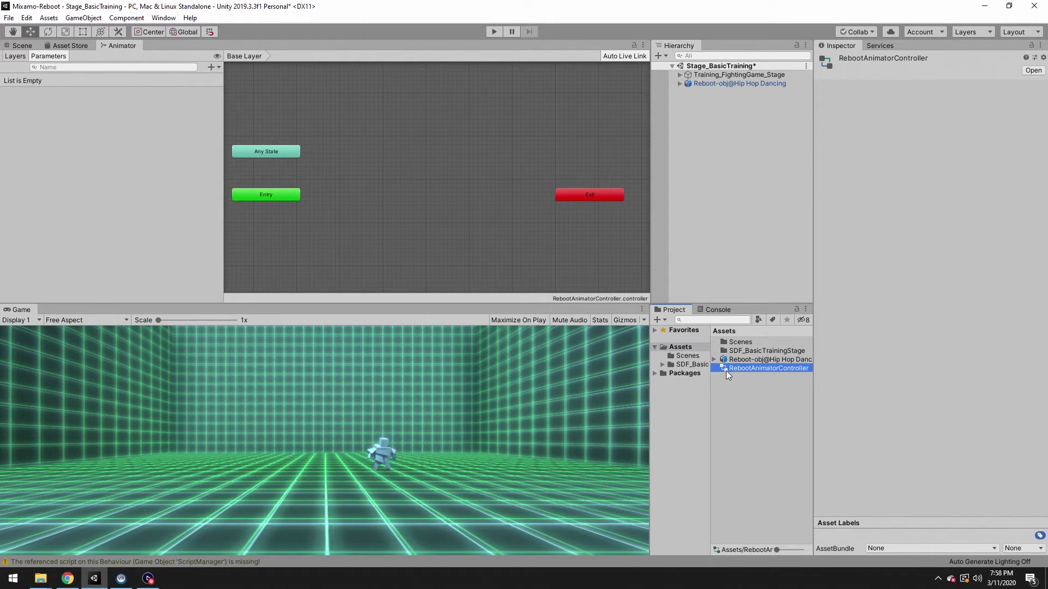
Step: Assign RebootAnimatorController to the robot's Animator and tidy the state graph view
left_click(718, 83)
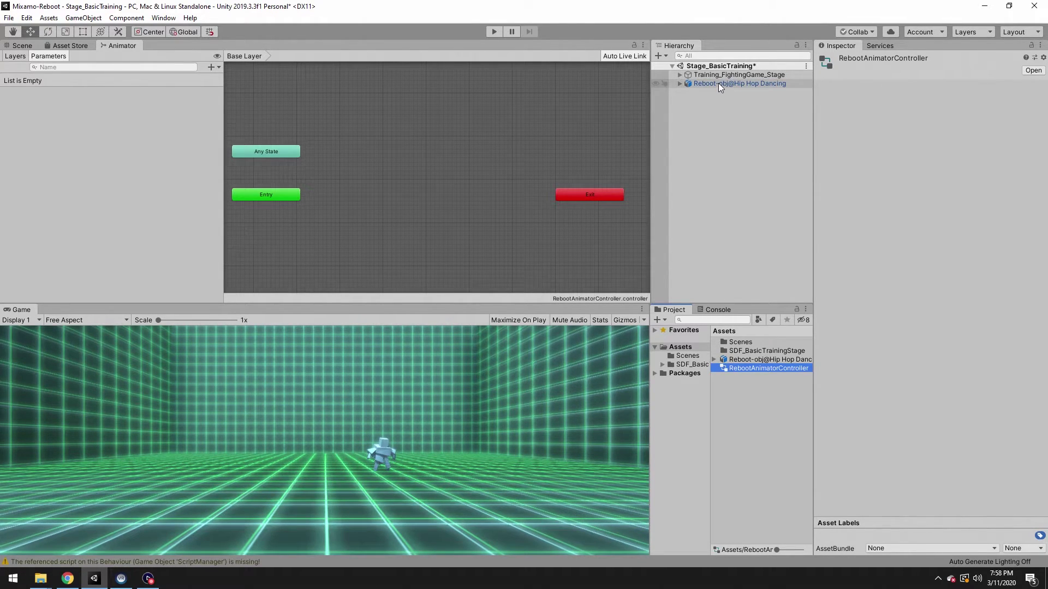
left_click_drag(726, 369, 931, 165)
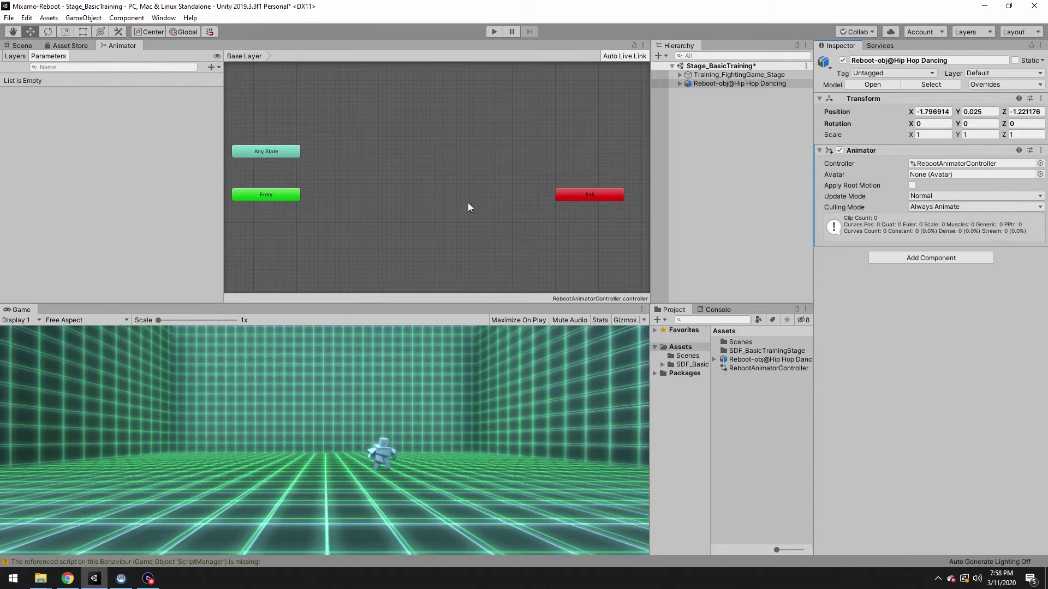
left_click(421, 197)
left_click_drag(577, 195, 447, 197)
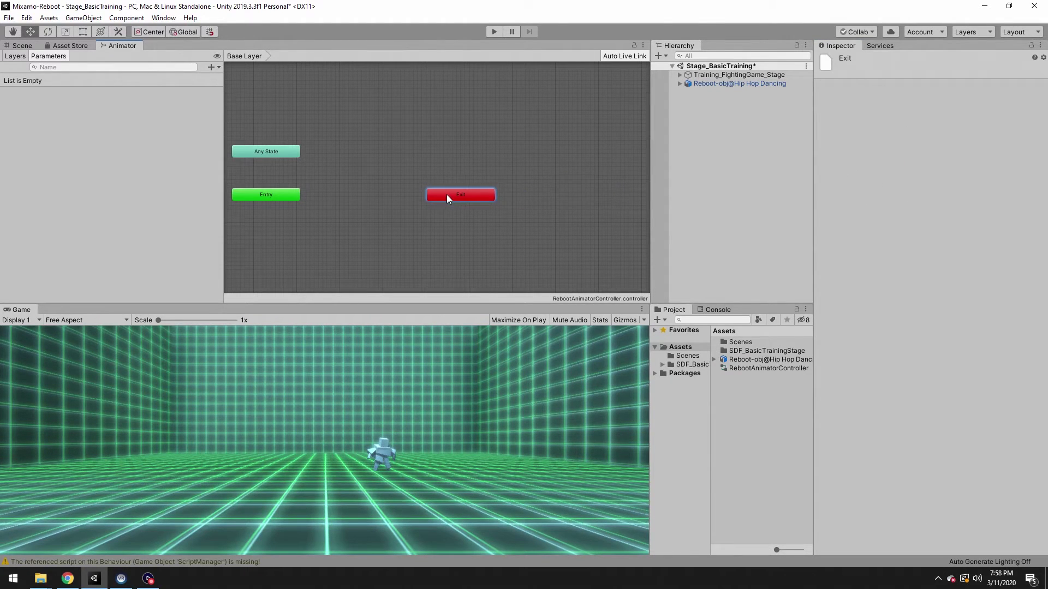
scroll(361, 192, "up", 3)
scroll(350, 195, "down", 2)
middle_click_drag(350, 194, 391, 191)
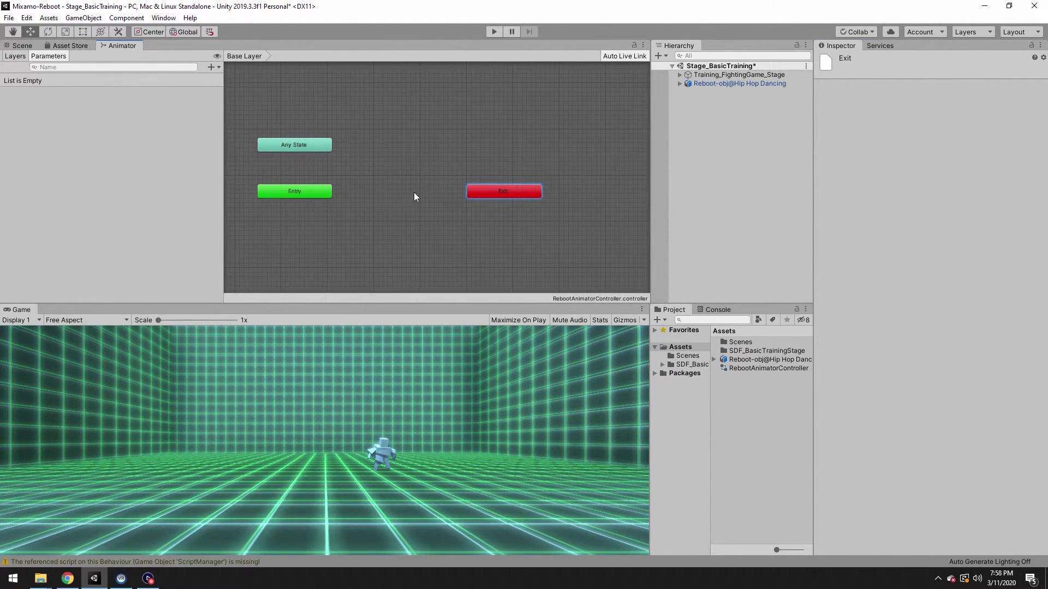
Step: Add the Hip Hop Dancing clip as the default state with speed 2, then playtest
left_click(713, 359)
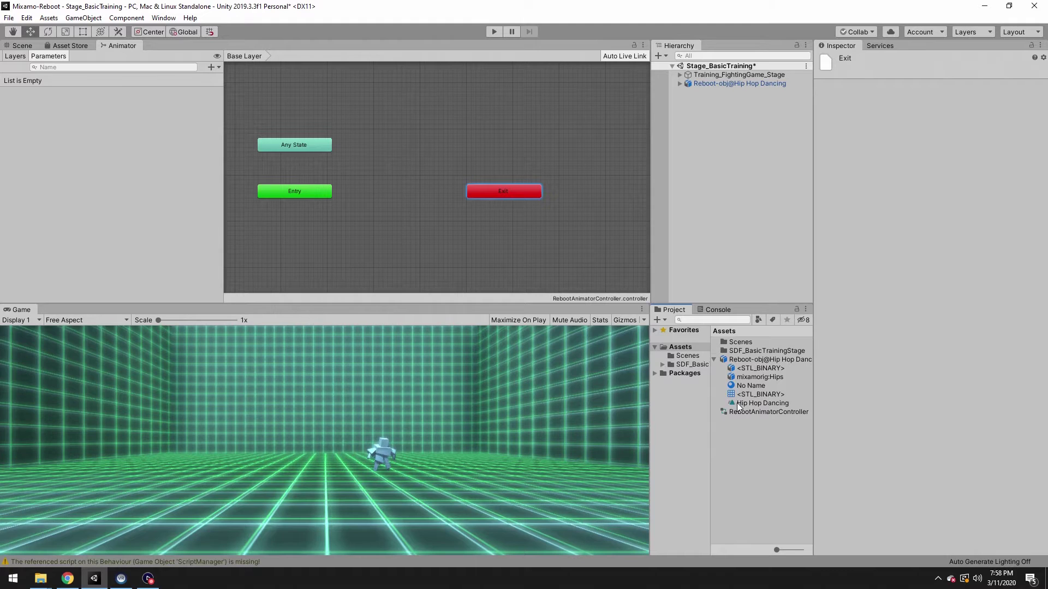
left_click_drag(744, 406, 492, 217)
left_click_drag(430, 136, 414, 145)
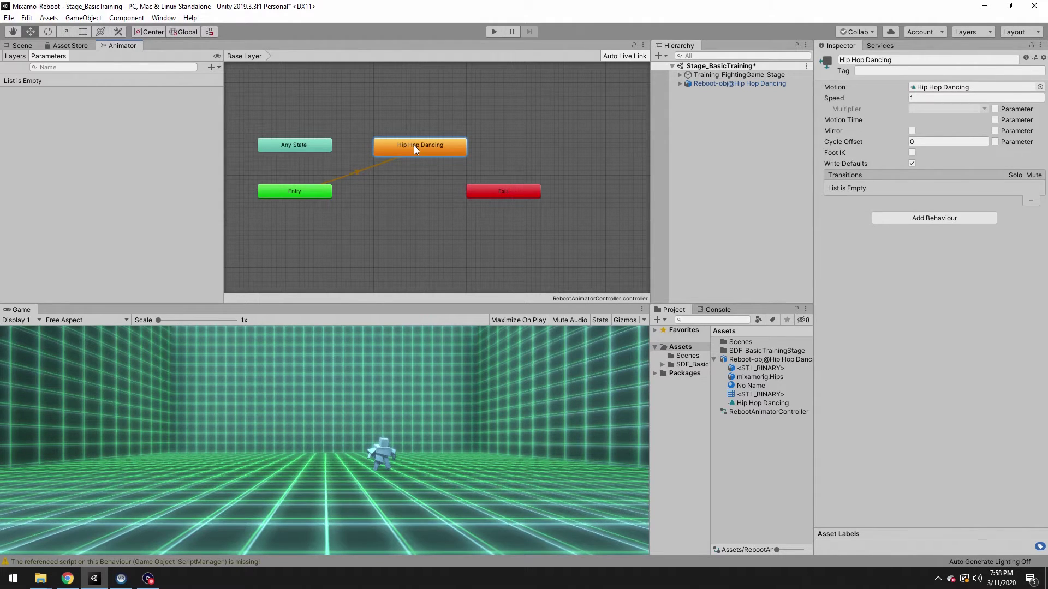
left_click(913, 98)
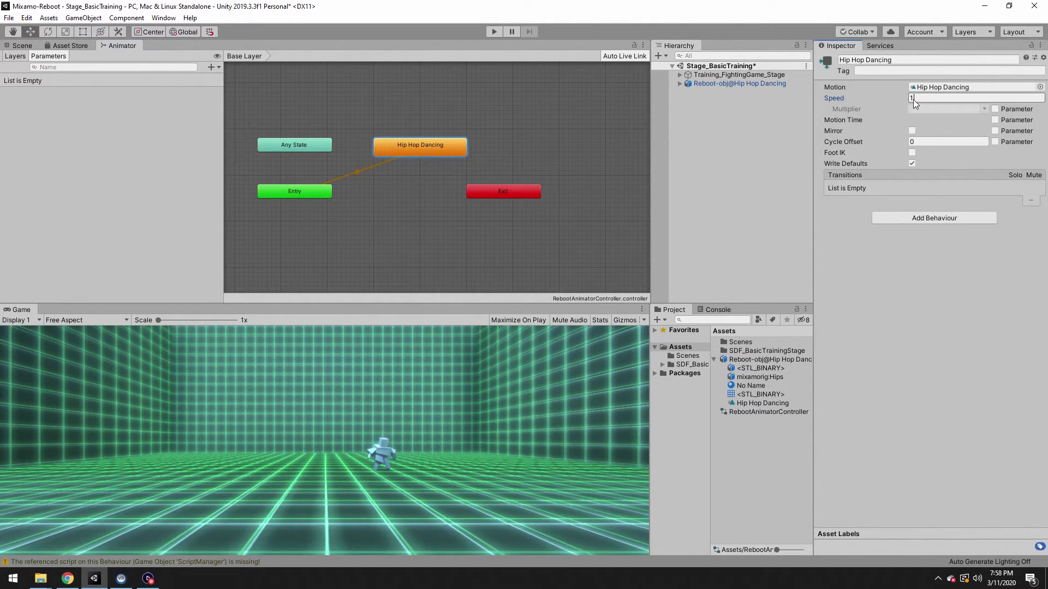
left_click(879, 253)
left_click(495, 32)
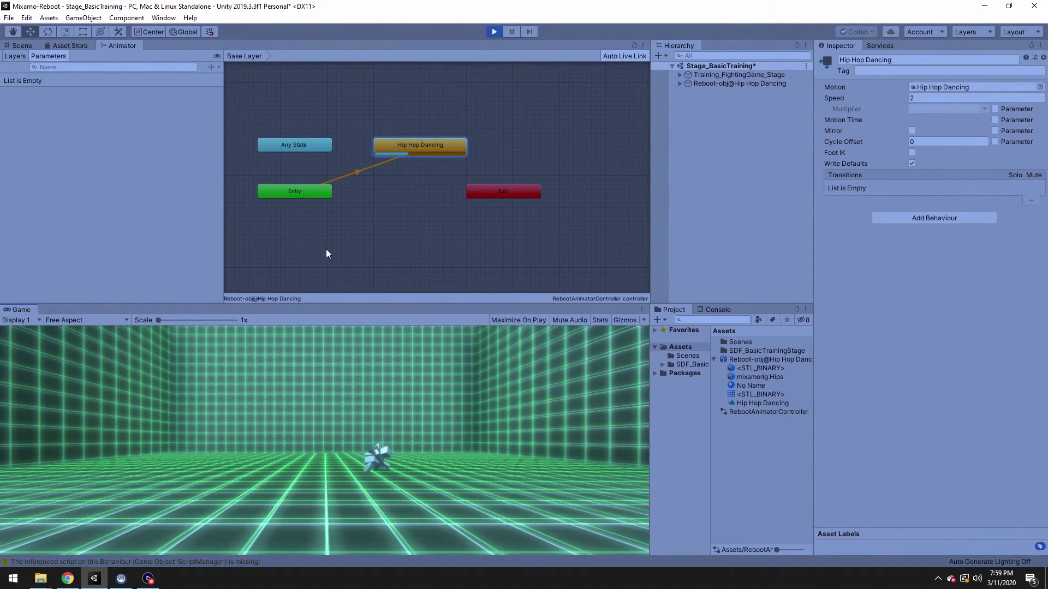
Step: Watch the robot dance in the Scene view, then stop Play mode
left_click(22, 46)
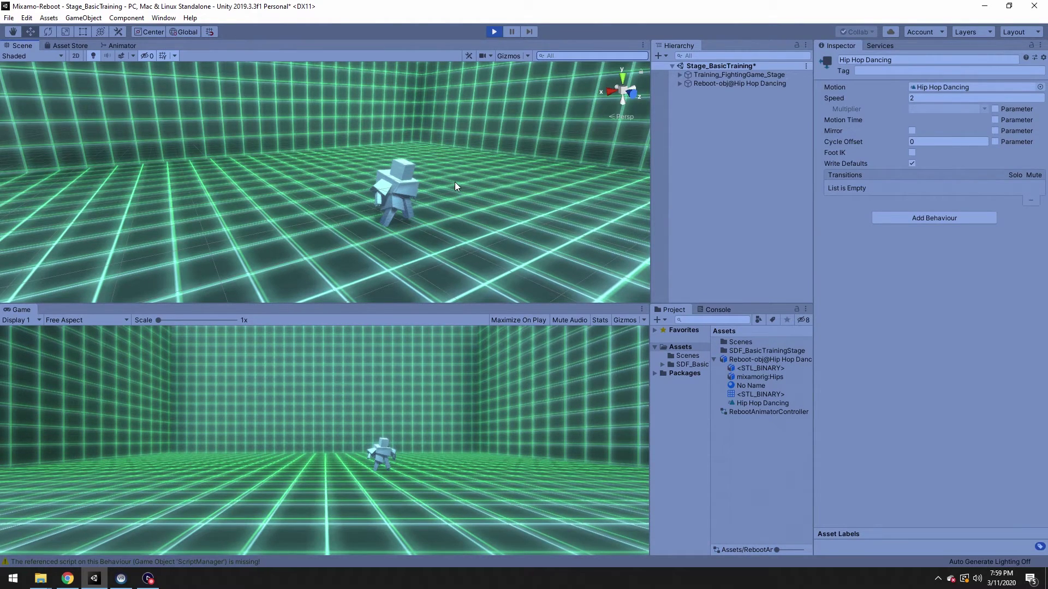
left_click(493, 32)
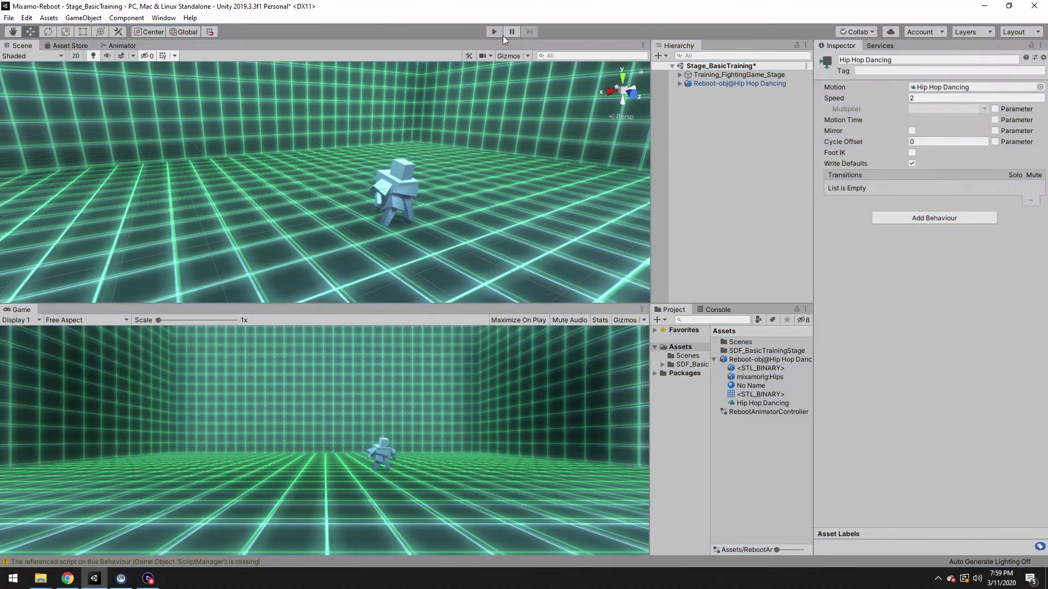
Step: Duplicate the Hip Hop Dancing state as Hip Hop Dancing 0, placed below the original
left_click(120, 45)
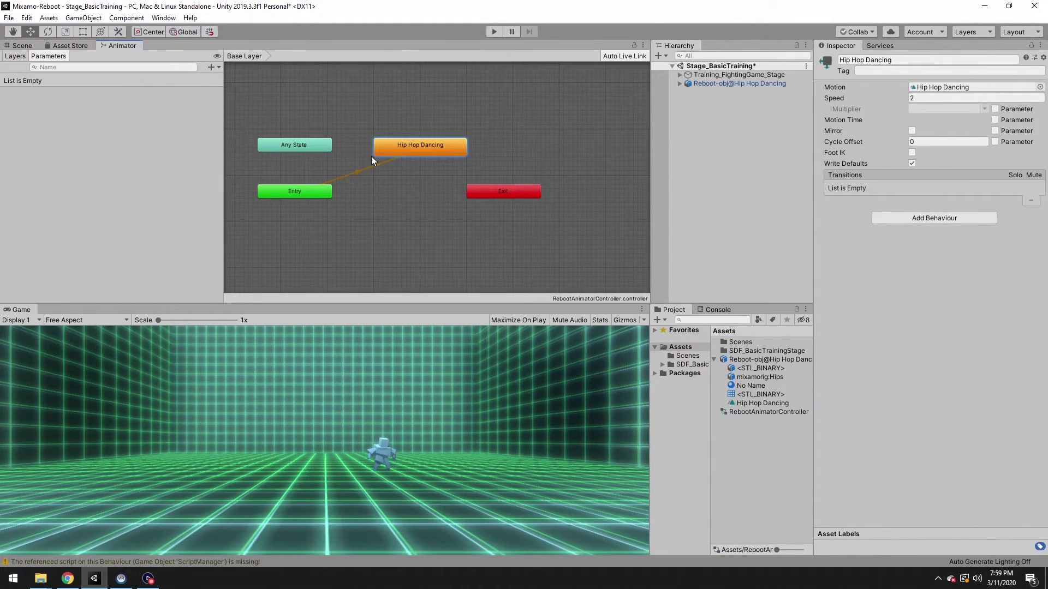
key("ctrl+d")
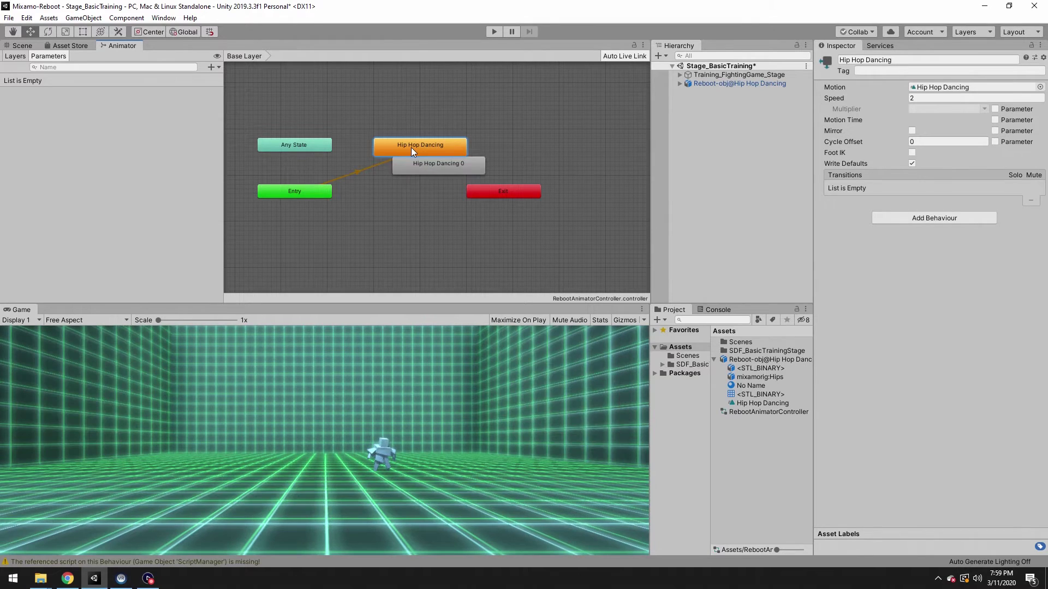
left_click_drag(428, 166, 415, 198)
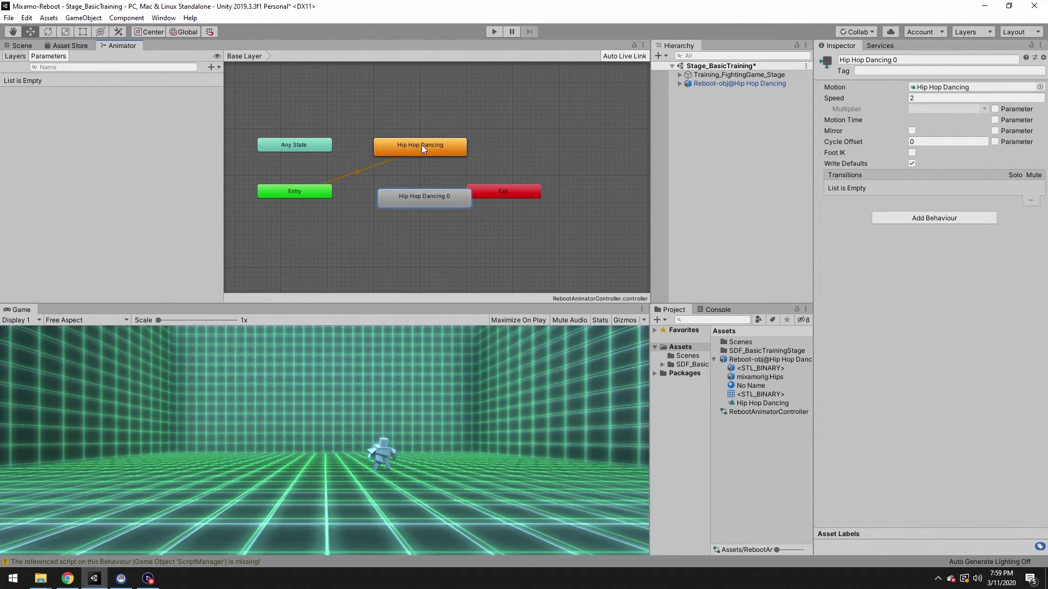
Step: Link Hip Hop Dancing and Hip Hop Dancing 0 with transitions both ways, then play the scene
right_click(421, 145)
left_click(439, 153)
left_click(424, 198)
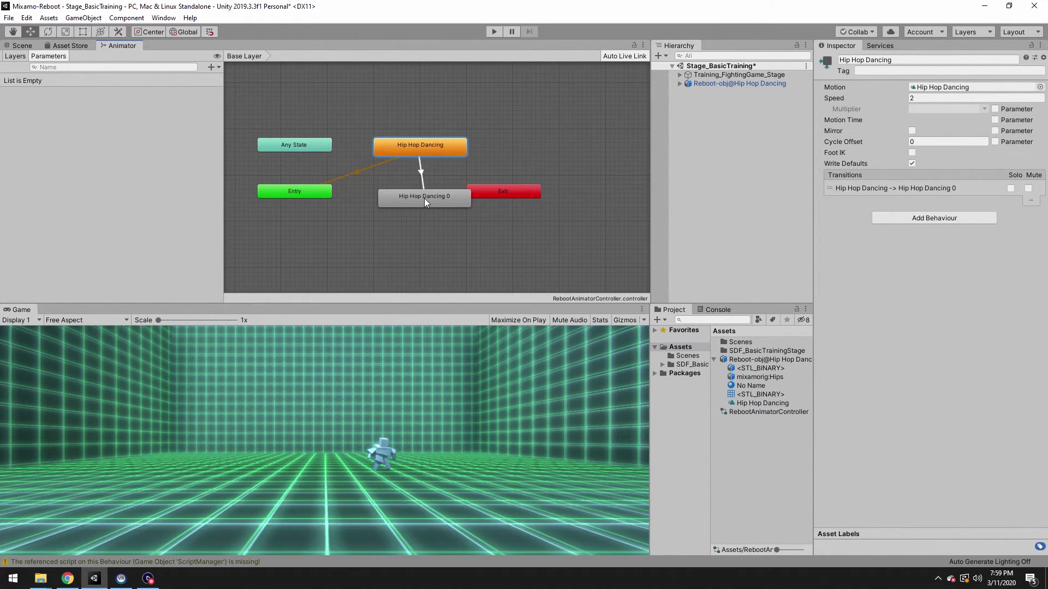
right_click(441, 199)
left_click(466, 209)
left_click(433, 151)
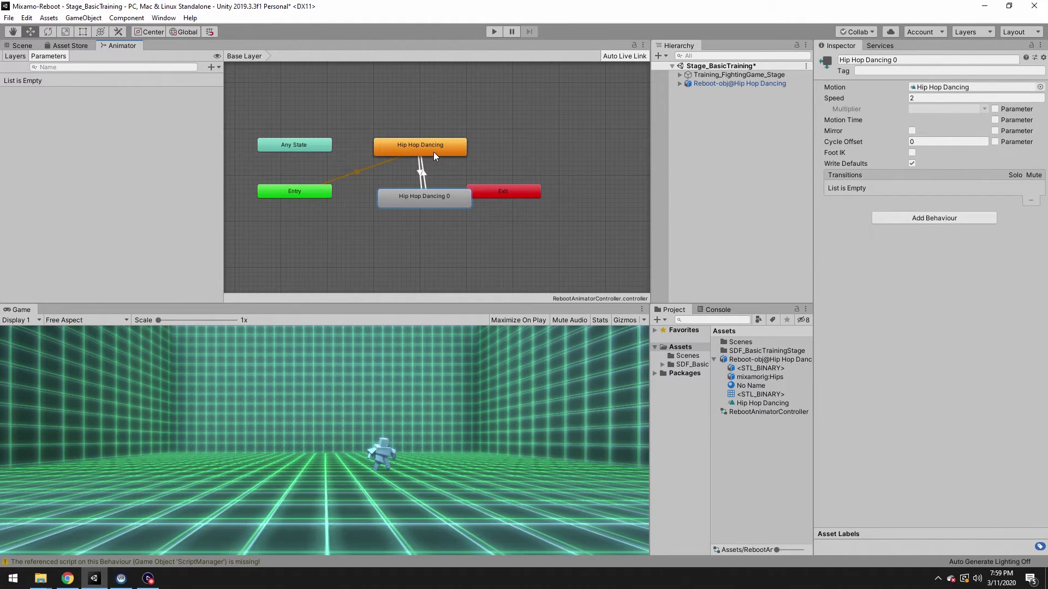
left_click(493, 32)
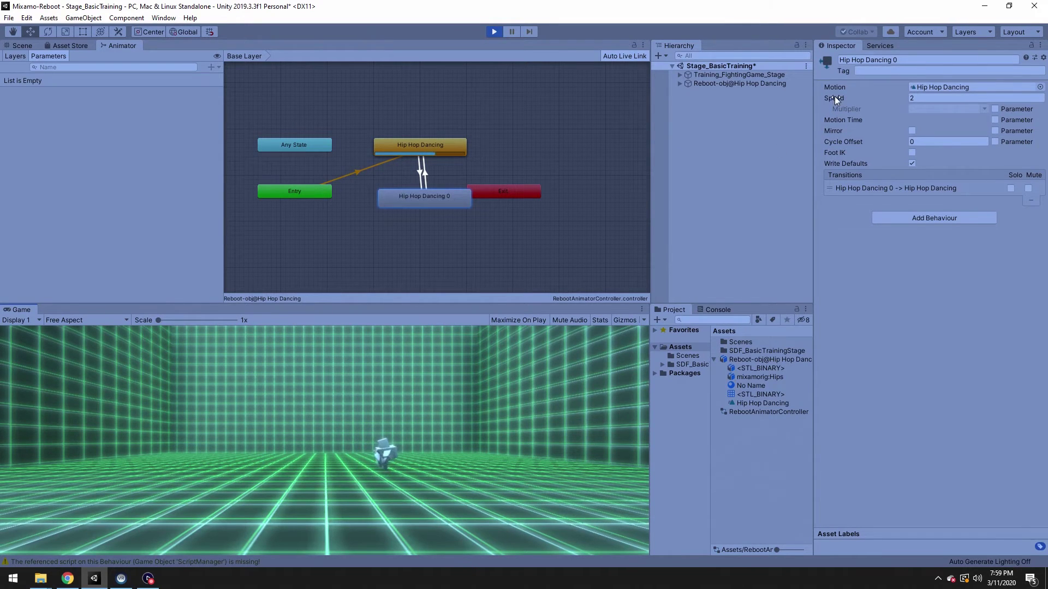
Step: Raise Hip Hop Dancing 0's speed to 5.1, stop playback, and bring up Mixamo in Chrome
left_click_drag(835, 96, 867, 98)
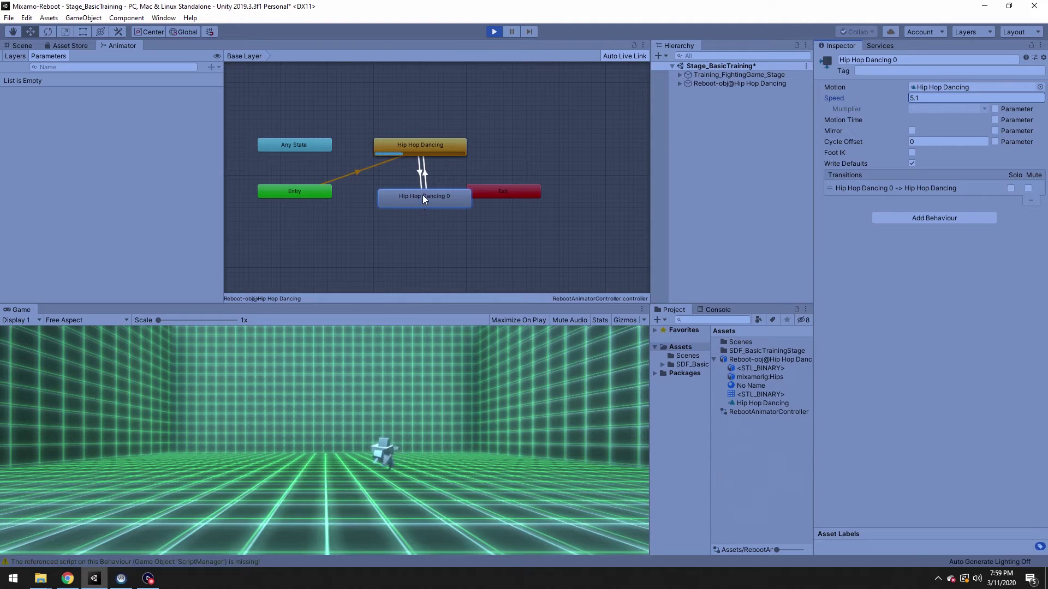
left_click(495, 33)
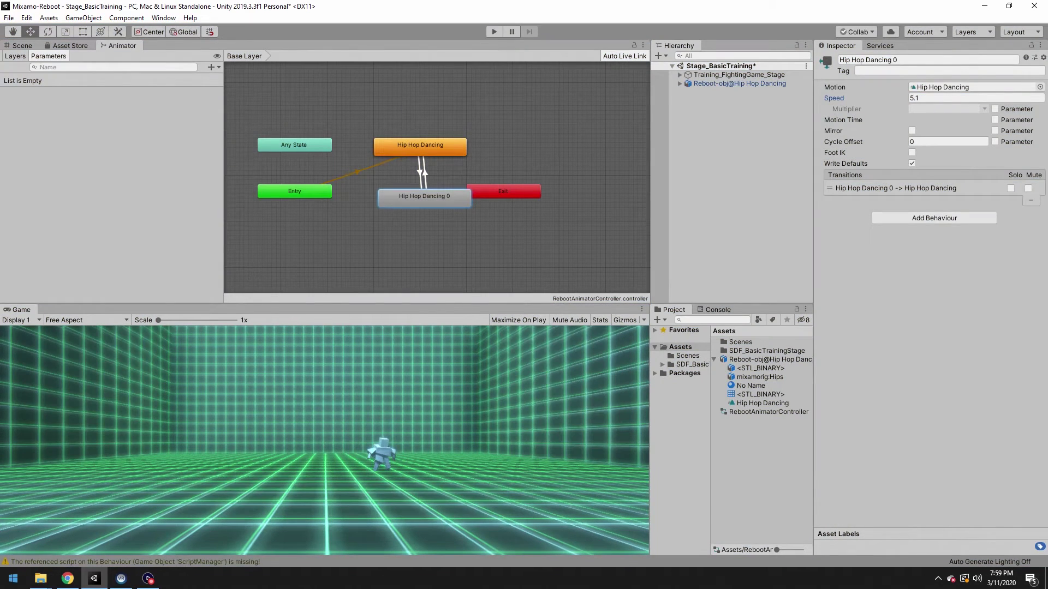
left_click(67, 579)
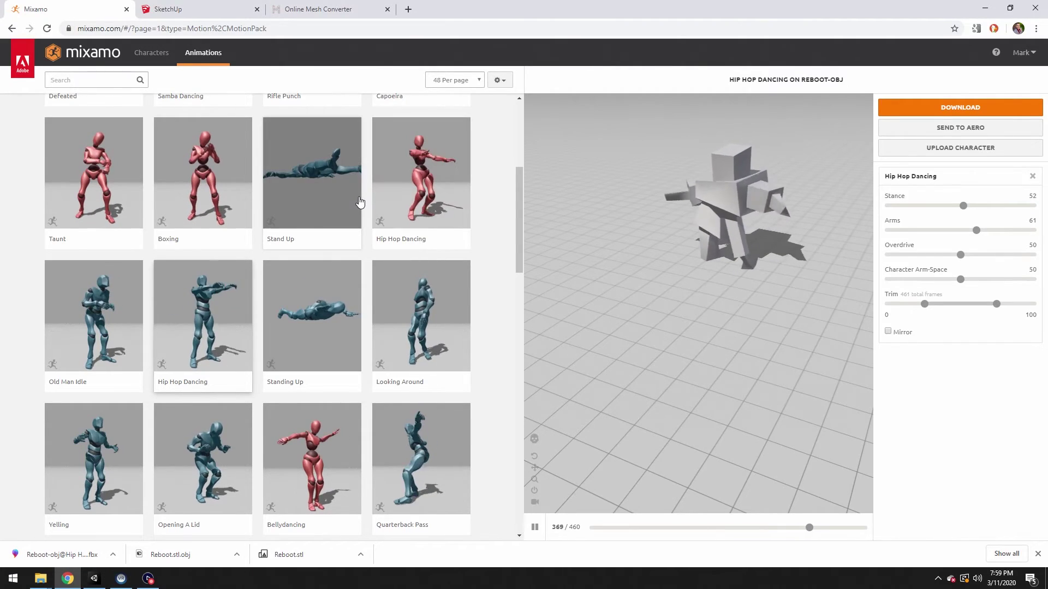
Step: Preview Quarterback Pass on the robot, download it as FBX for Unity, and return to Unity
scroll(384, 320, "down", 3)
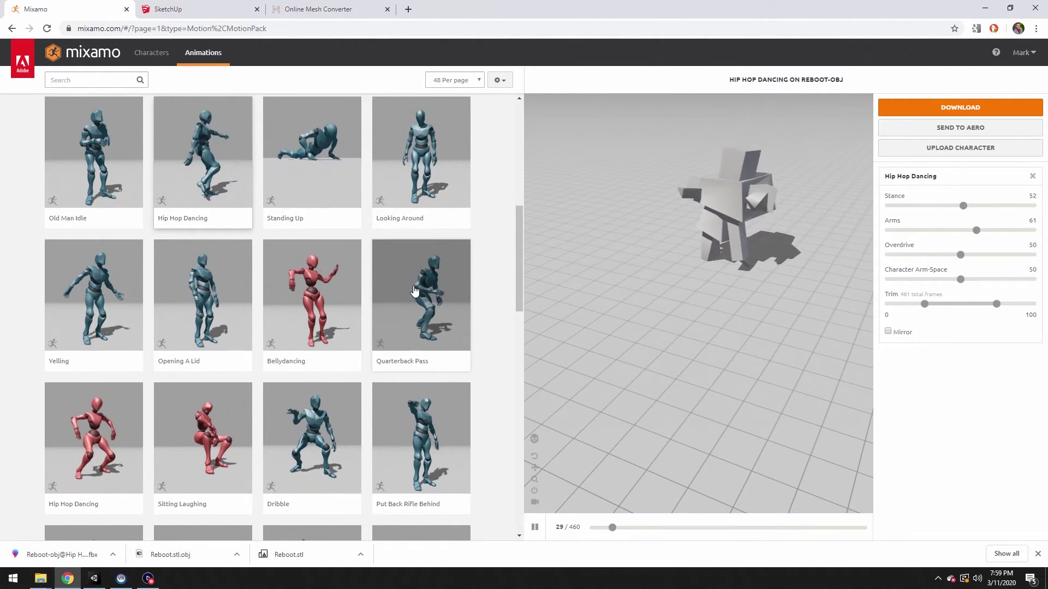
left_click(418, 293)
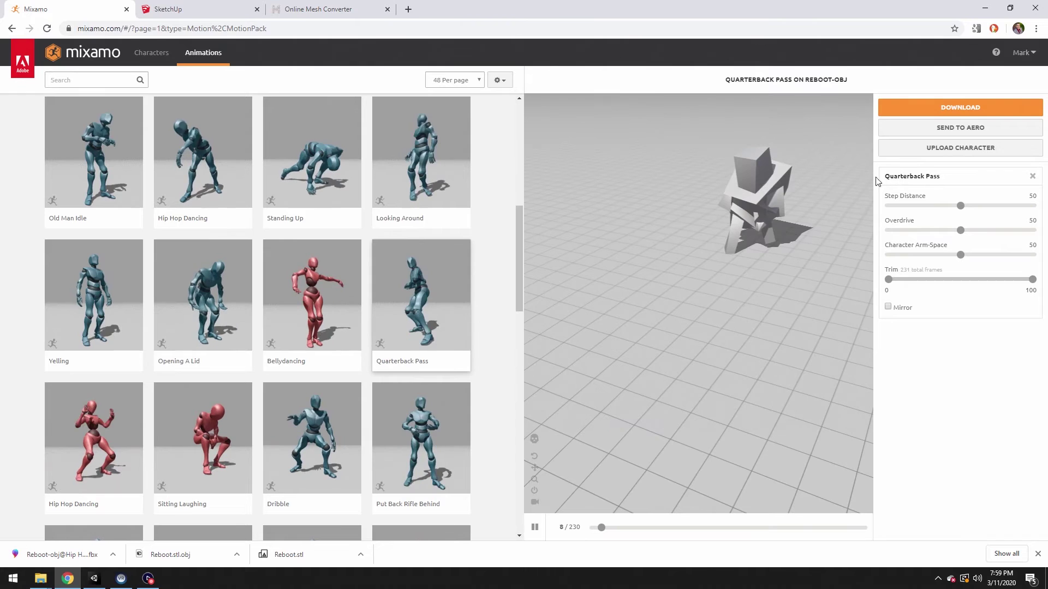
left_click(959, 109)
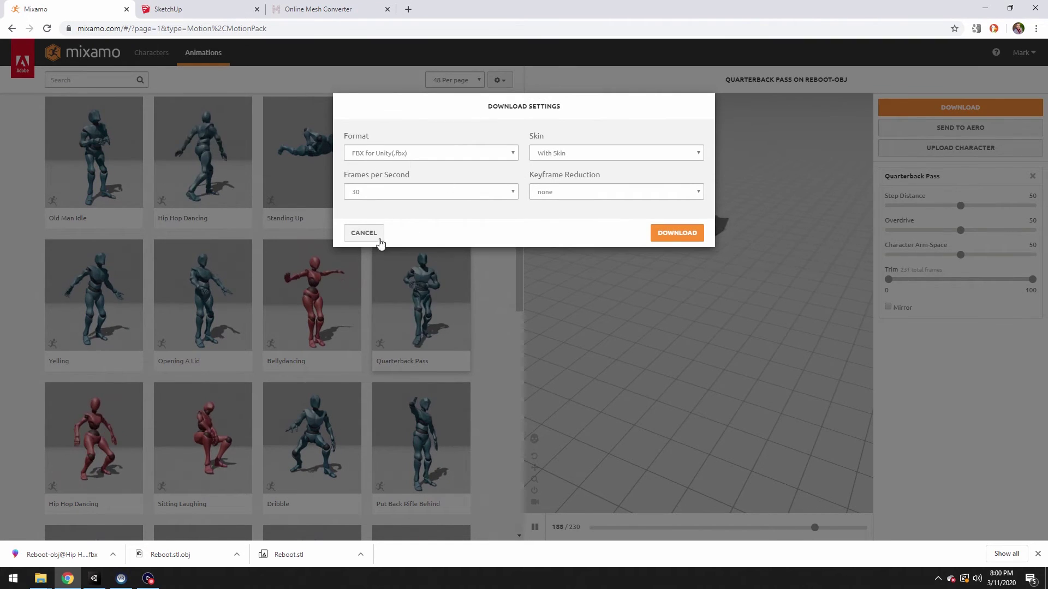
left_click(680, 235)
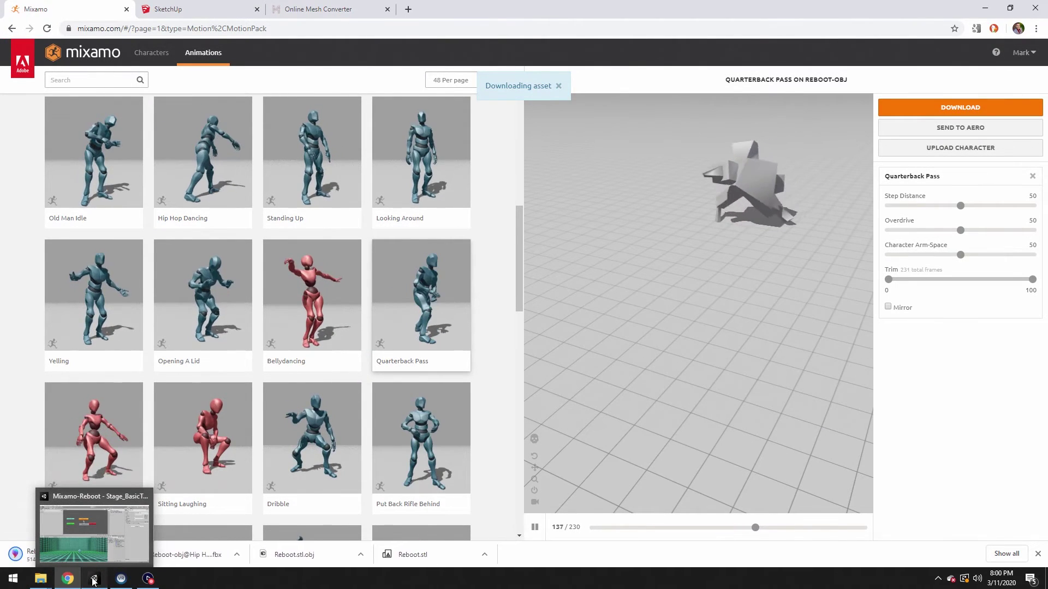
left_click(95, 578)
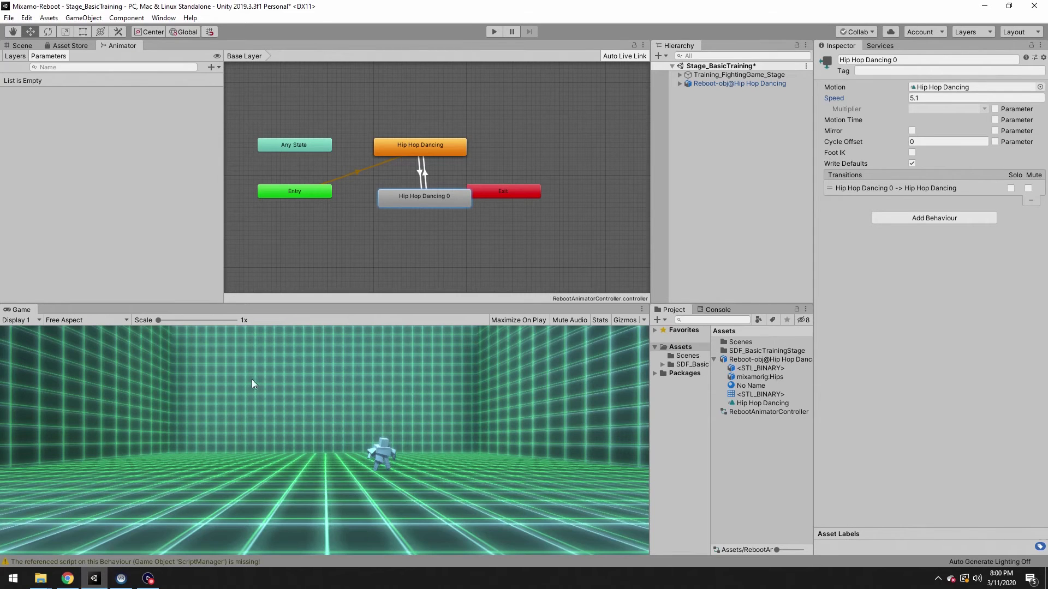
Step: Move the Exit state aside and import the Reboot-obj@Quarterback Pass file into Assets
left_click(483, 190)
left_click_drag(531, 197, 559, 202)
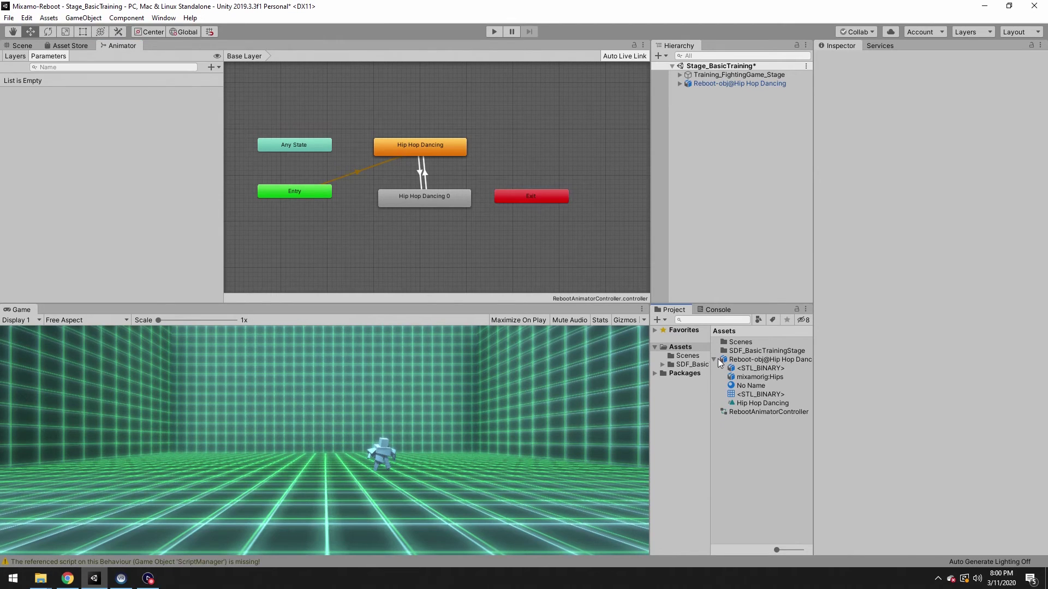
left_click(714, 360)
right_click(736, 393)
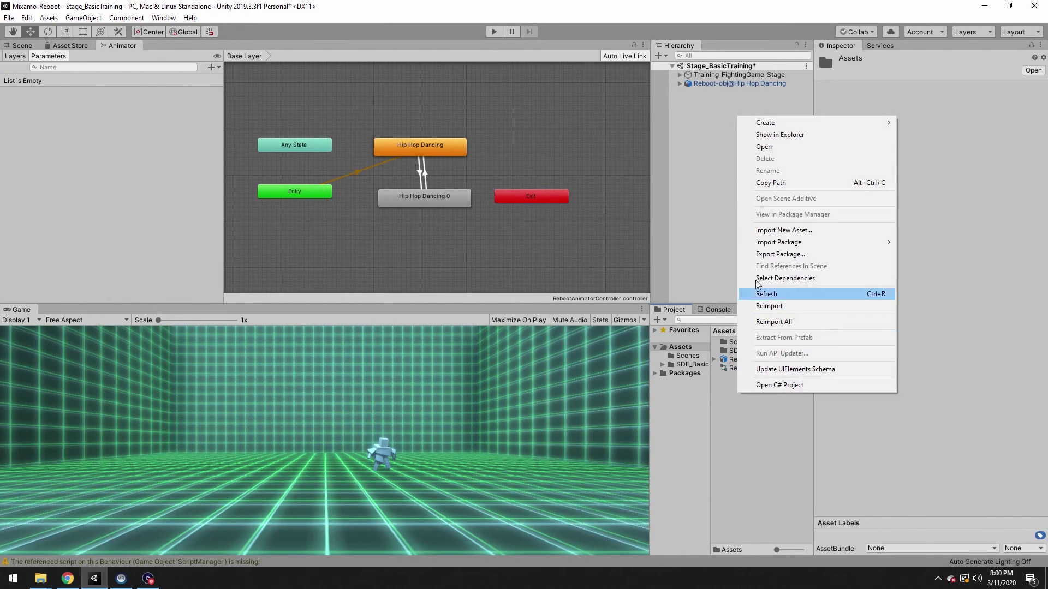
left_click(784, 230)
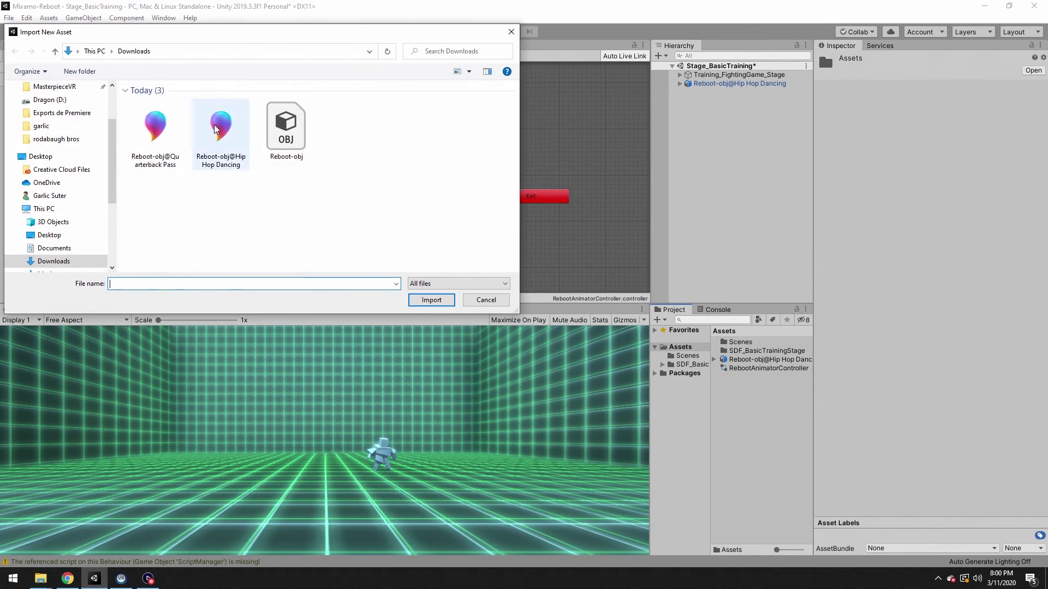
double_click(155, 127)
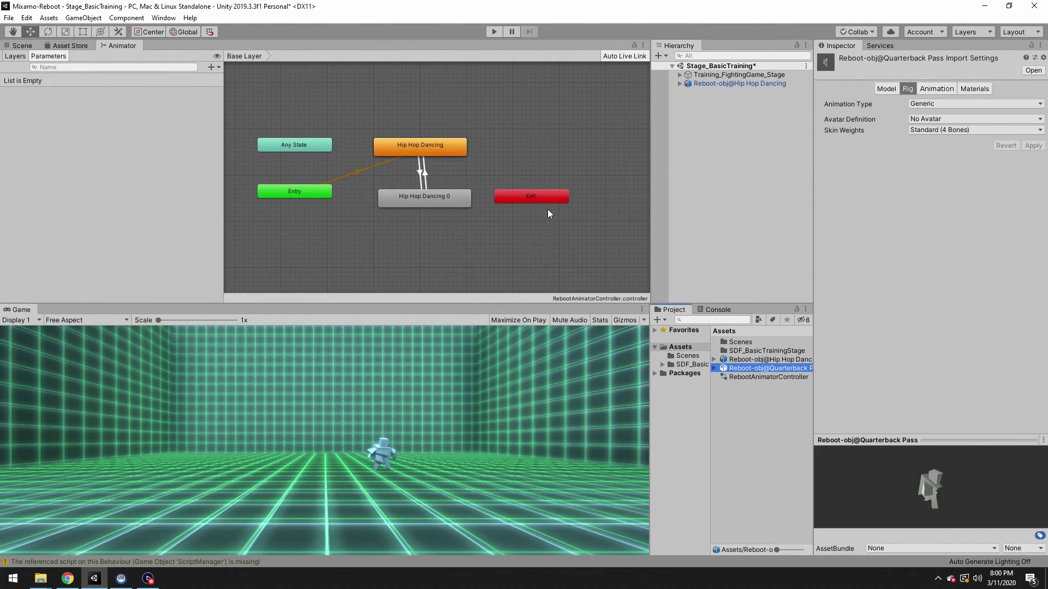
Step: Drag the Quarterback Pass clip from the imported asset into the Animator as a new state
left_click(714, 368)
left_click_drag(763, 412, 441, 217)
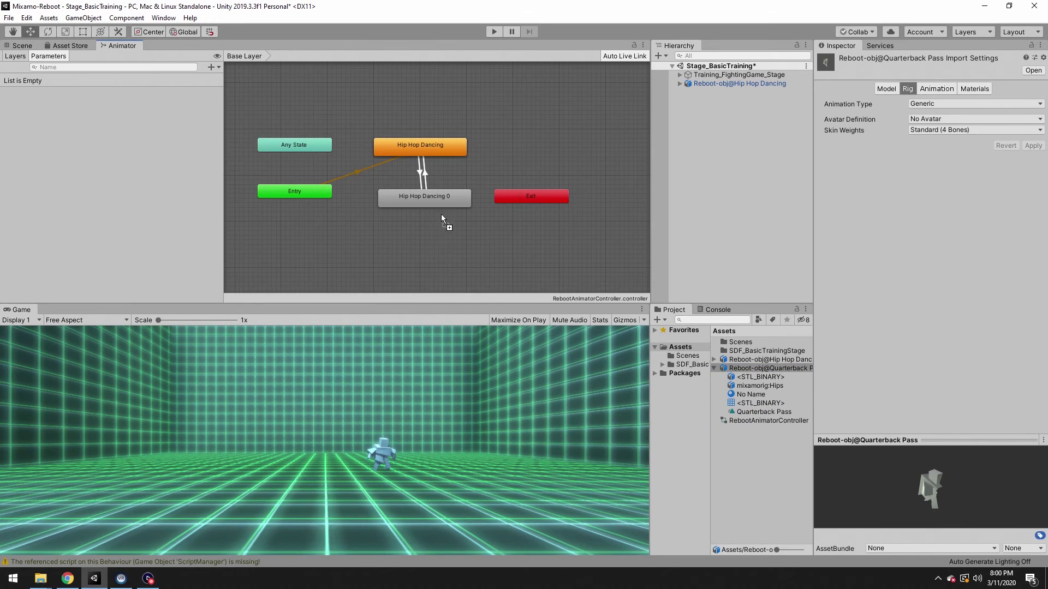
left_click_drag(414, 257, 410, 204)
left_click(427, 197)
Step: Delete Hip Hop Dancing 0 and add a transition from Hip Hop Dancing to Quarterback Pass
key("Delete")
left_click(418, 147)
right_click(419, 151)
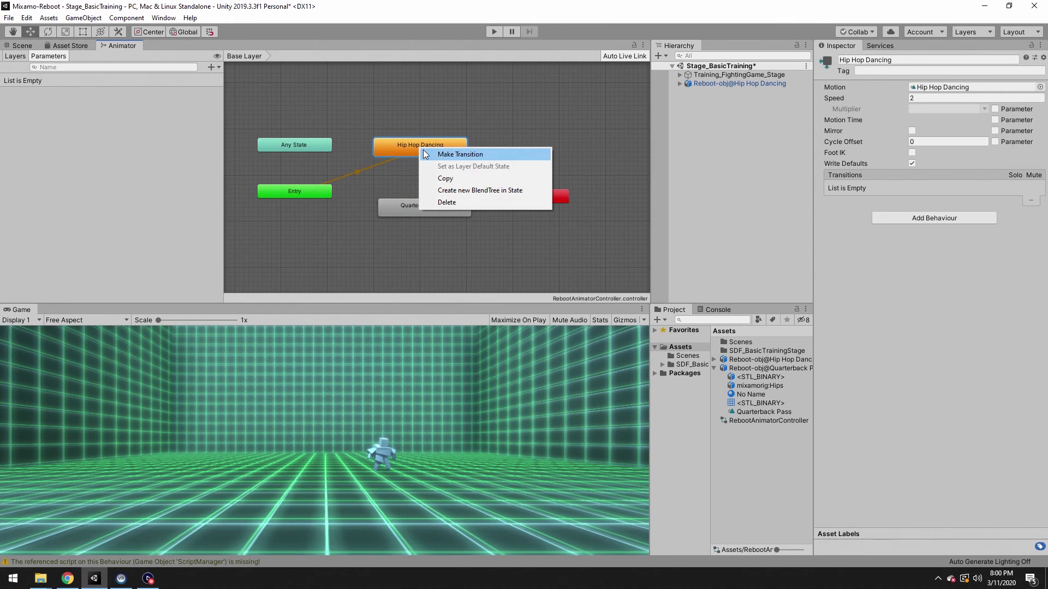
left_click(433, 155)
left_click(423, 207)
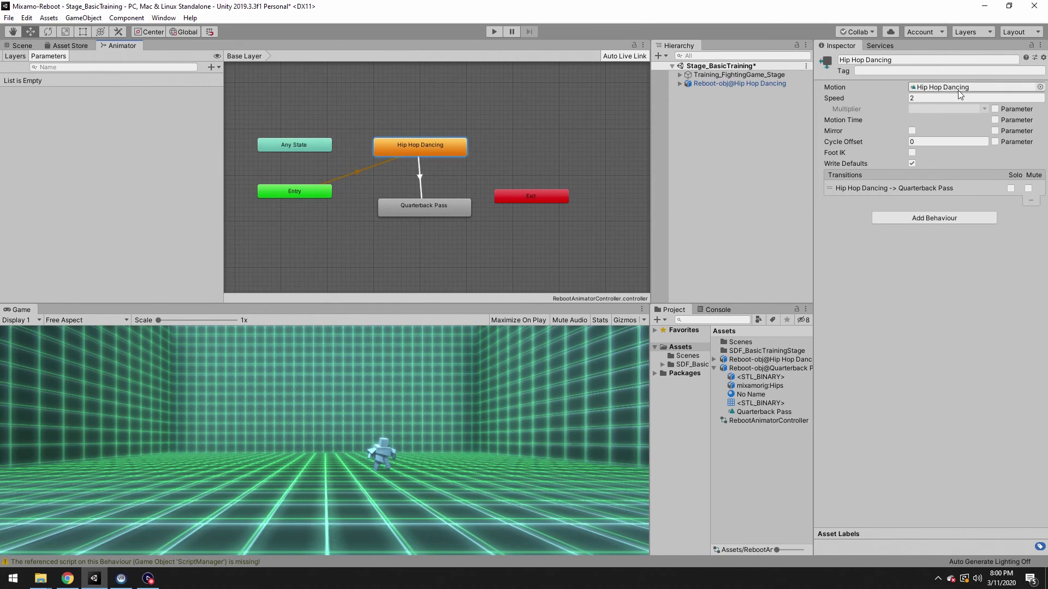
Step: Set the Quarterback Pass state's speed to 2 and enter Play mode
left_click(922, 98)
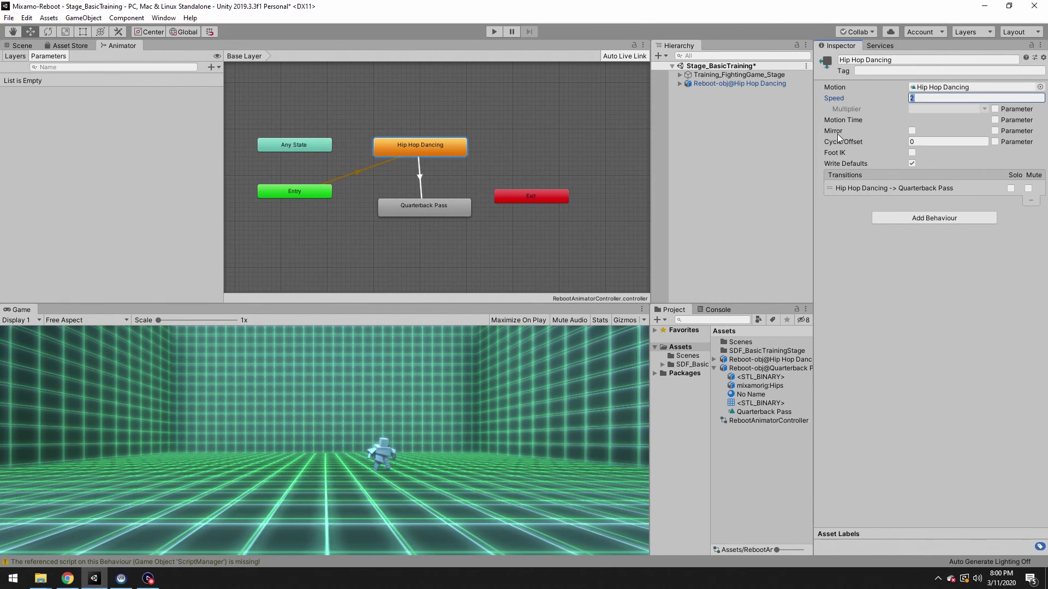
left_click(448, 203)
left_click(922, 98)
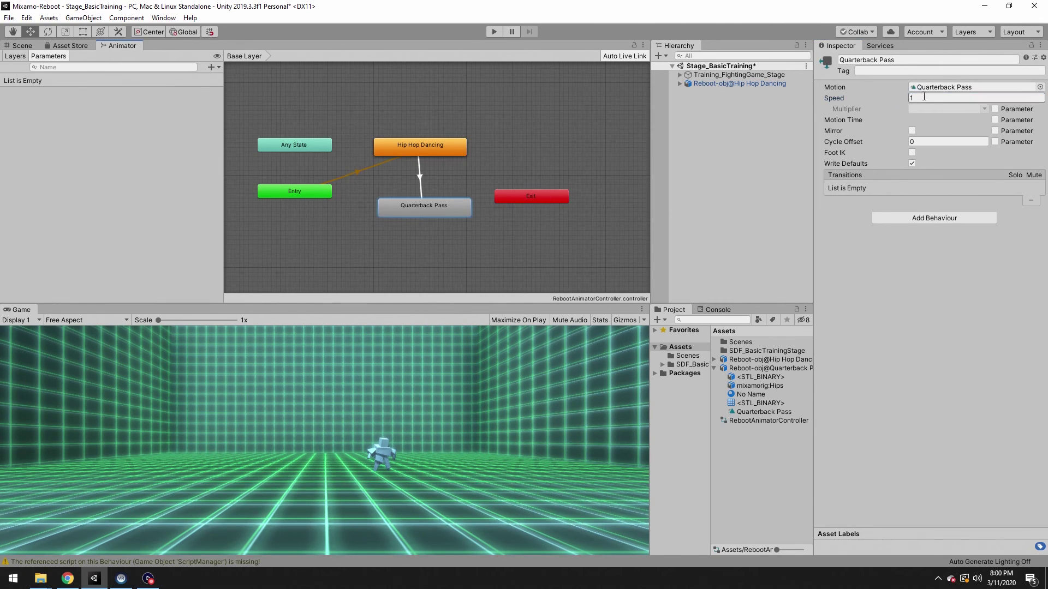
left_click(494, 31)
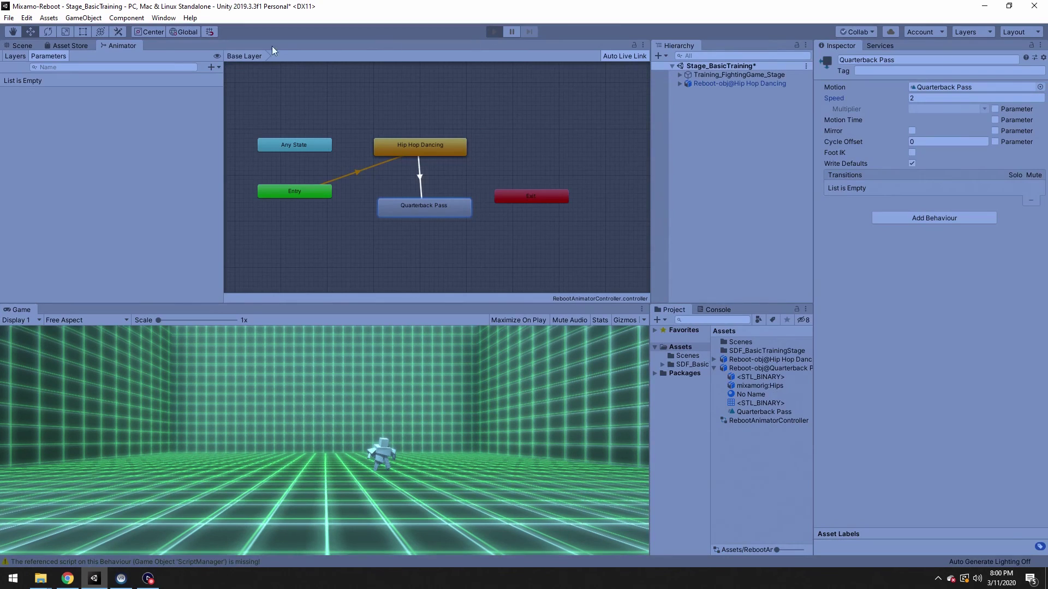
Step: Switch to the Scene view to watch the robot animate during Play mode
left_click(22, 46)
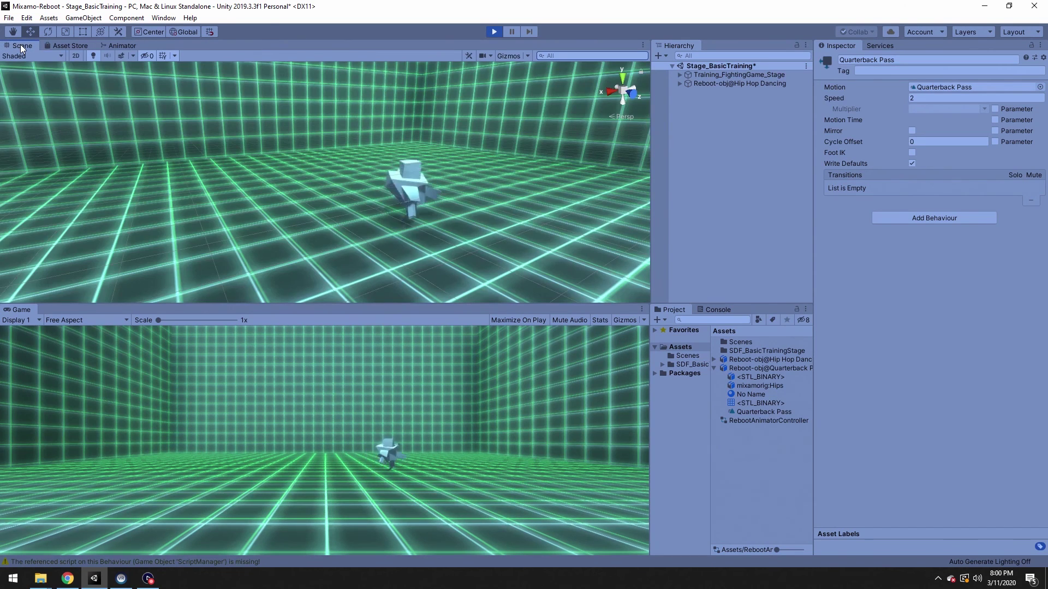